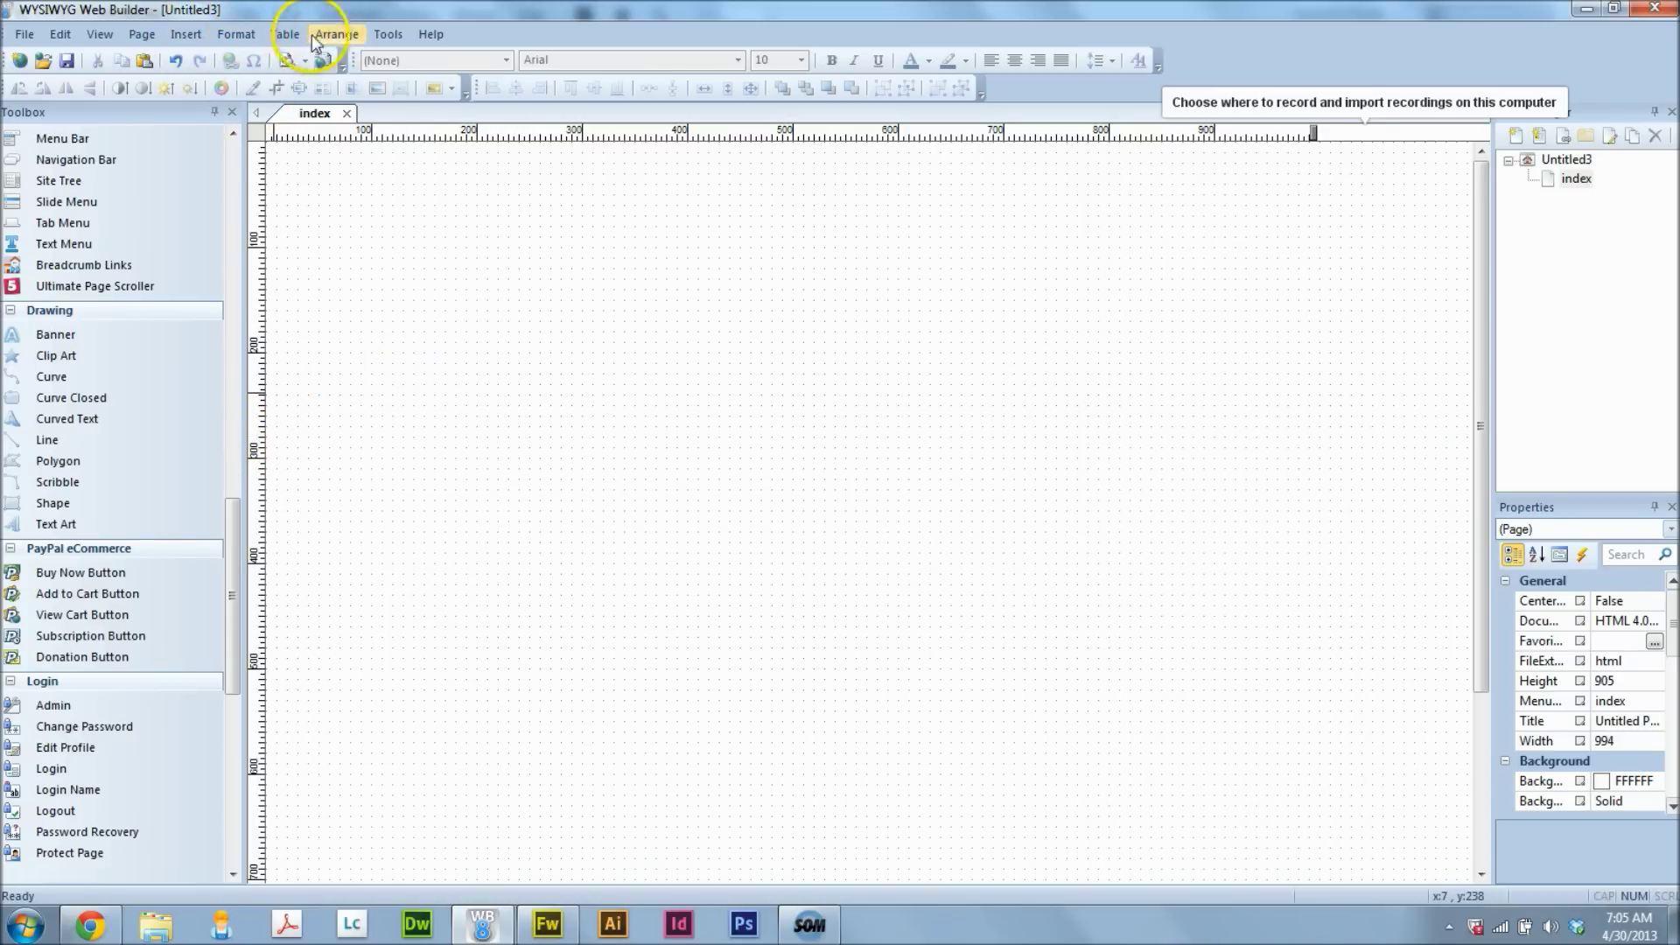
# Browse the Arrange and View menu commands without changing anything
pyautogui.click(344, 39)
pyautogui.moveTo(386, 38)
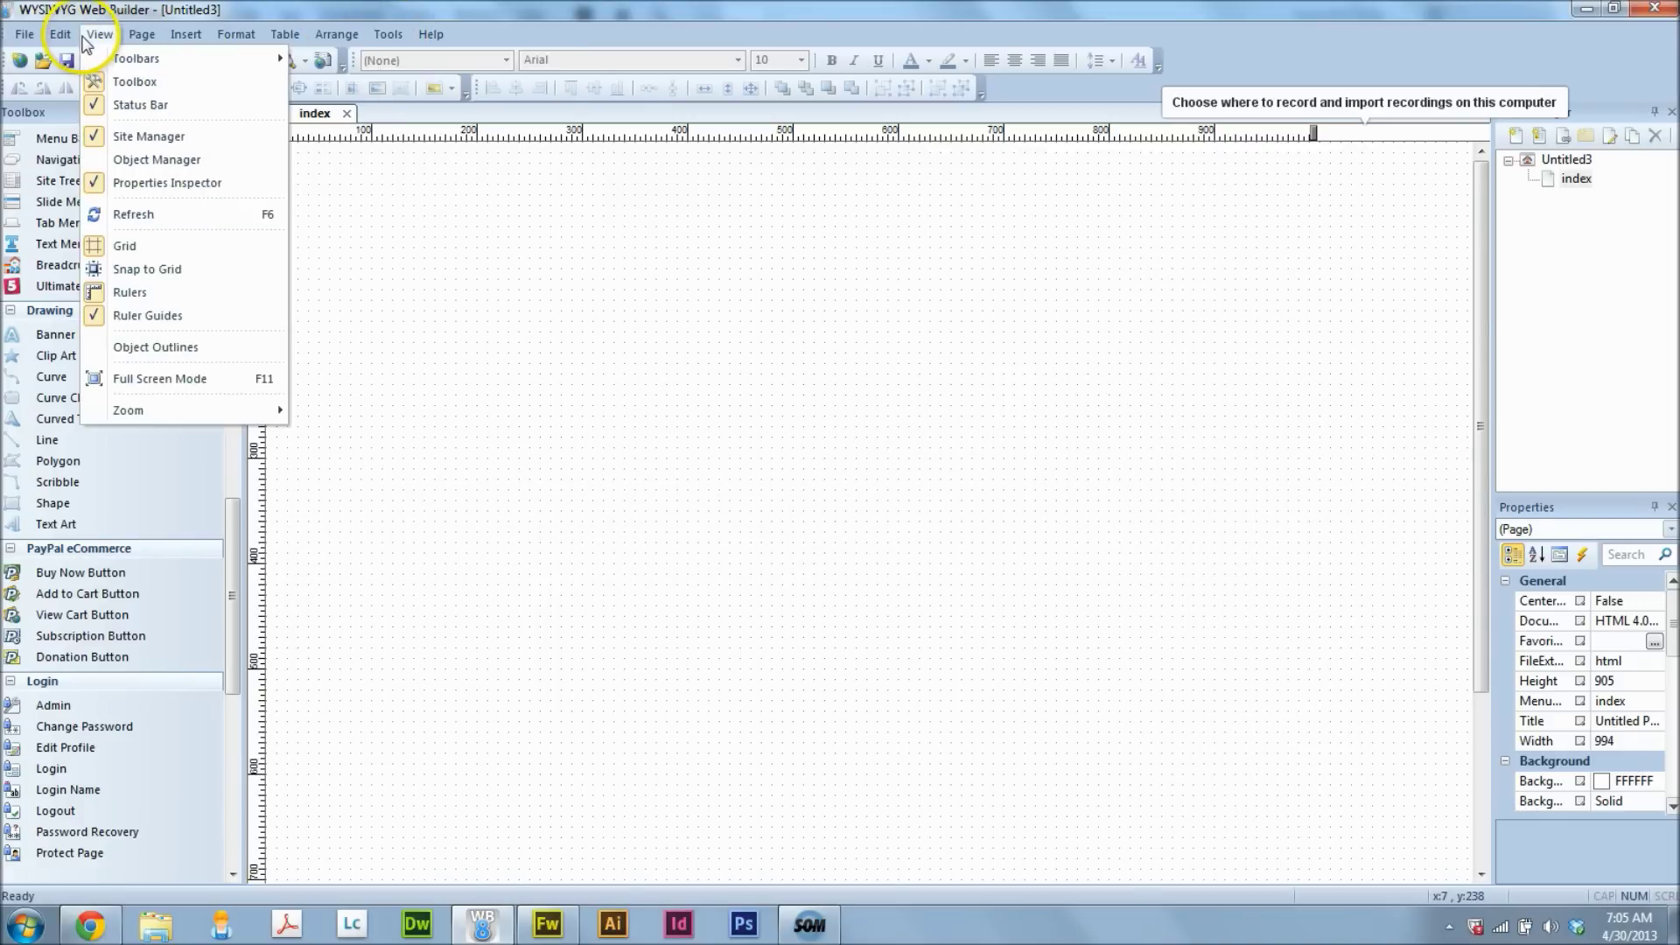
pyautogui.moveTo(99, 39)
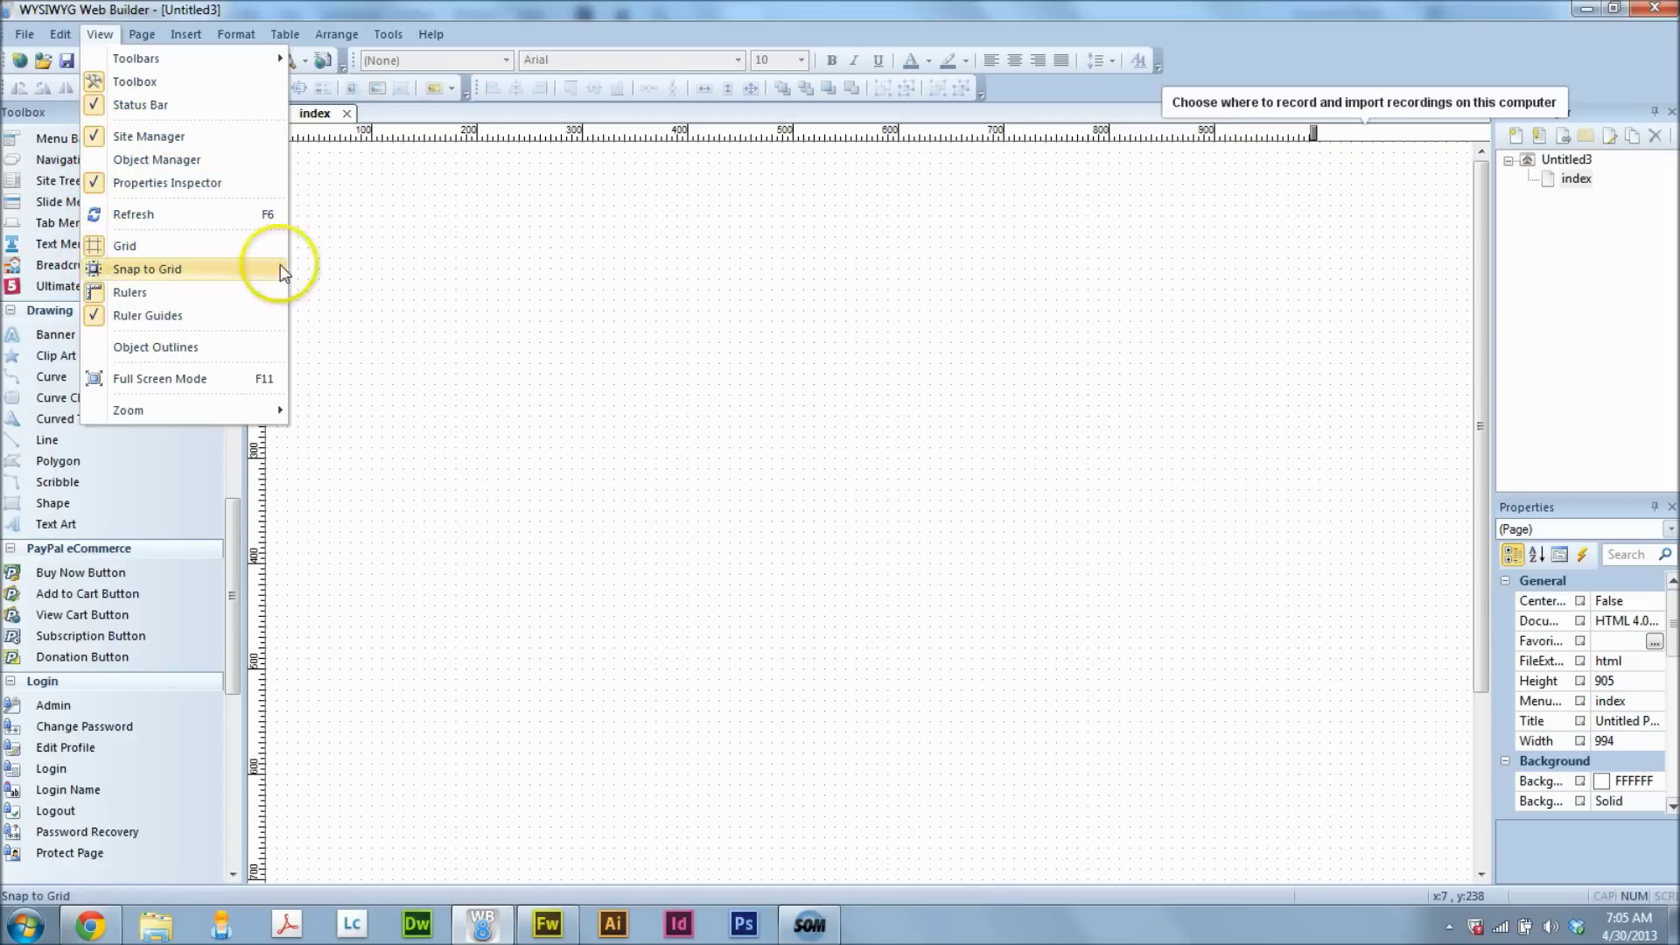
pyautogui.click(553, 422)
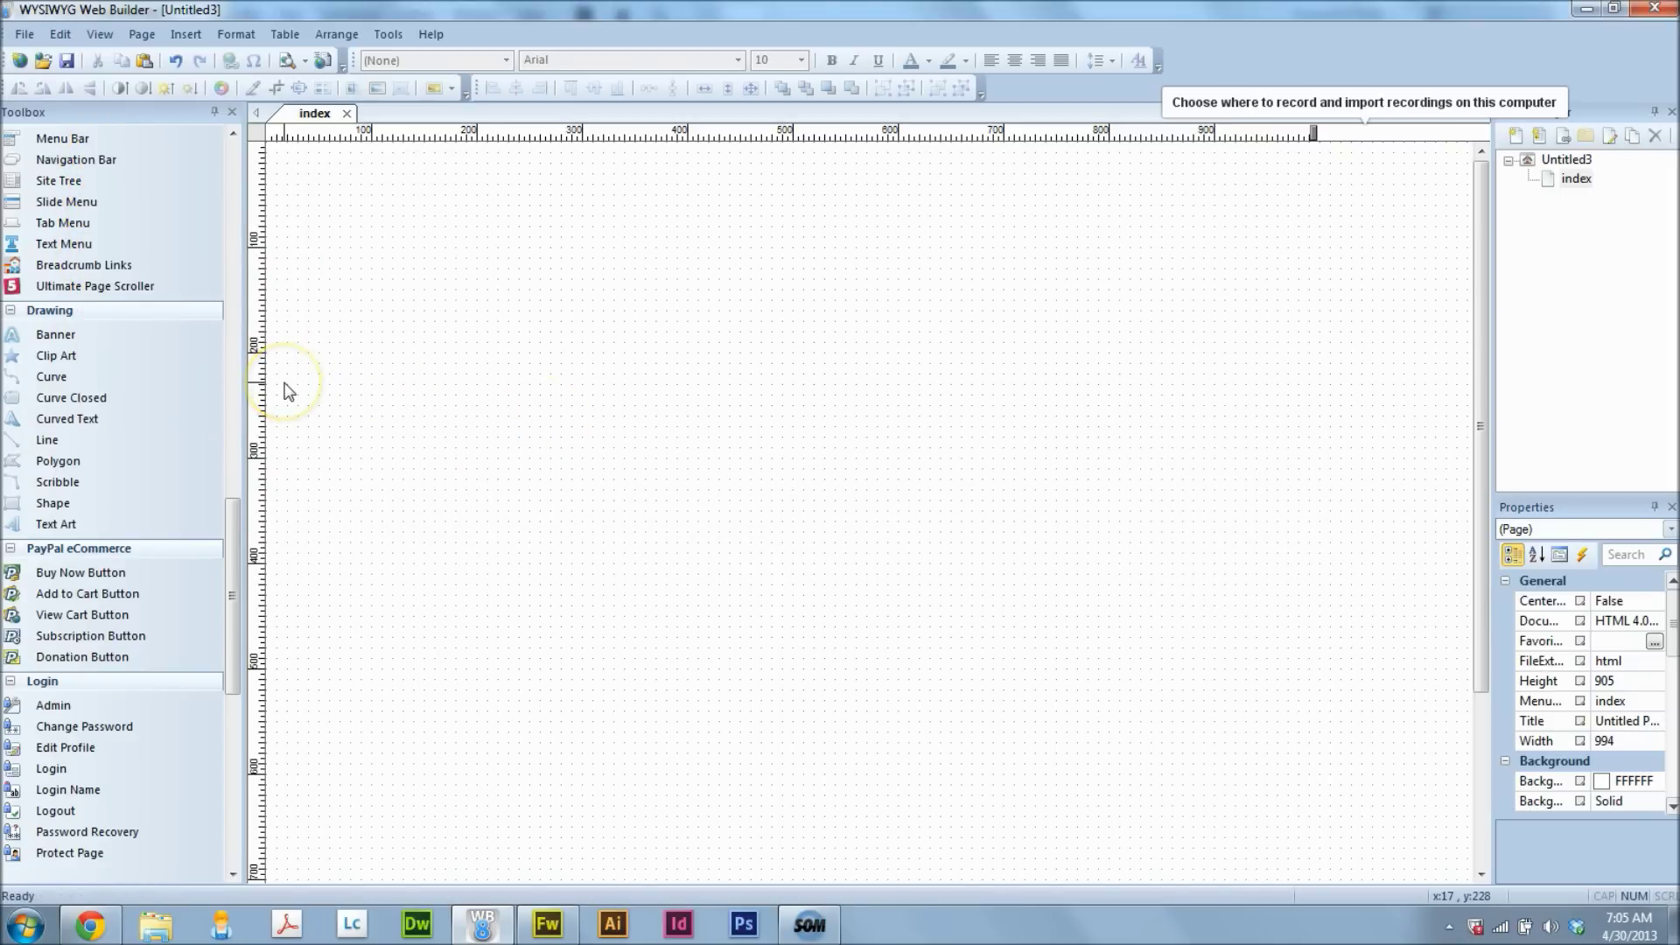
# Review the Customize dialog's Toolbars, Keyboard, Menu and Options tabs, then close it unchanged
pyautogui.click(388, 36)
pyautogui.click(426, 302)
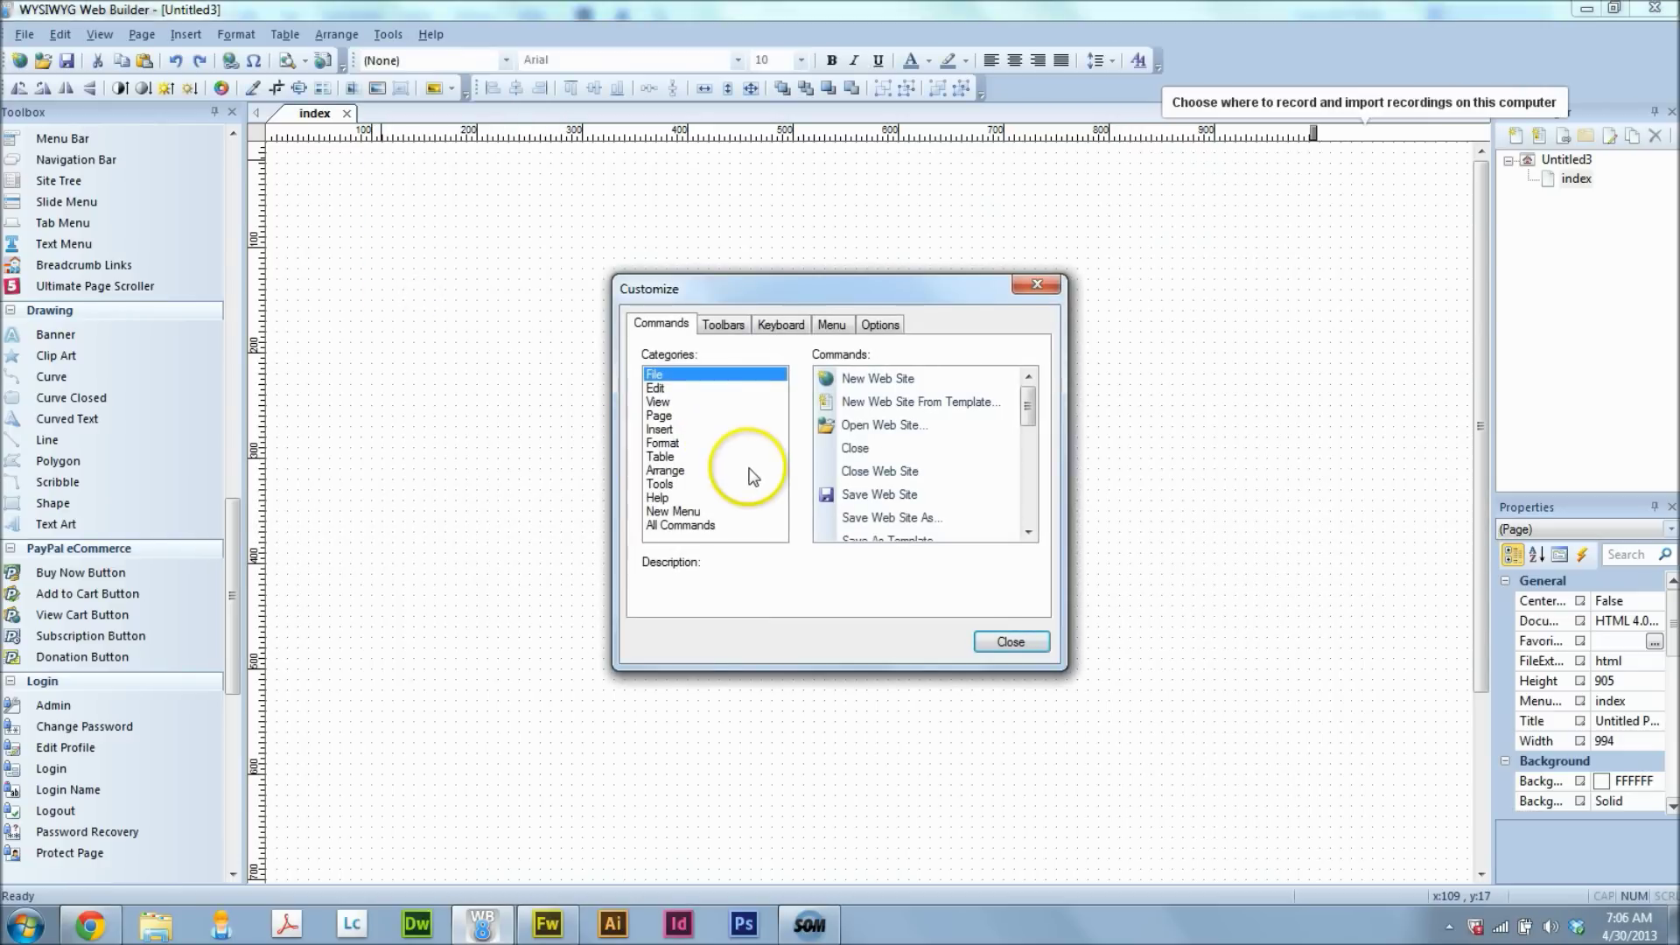
pyautogui.click(749, 331)
pyautogui.click(773, 324)
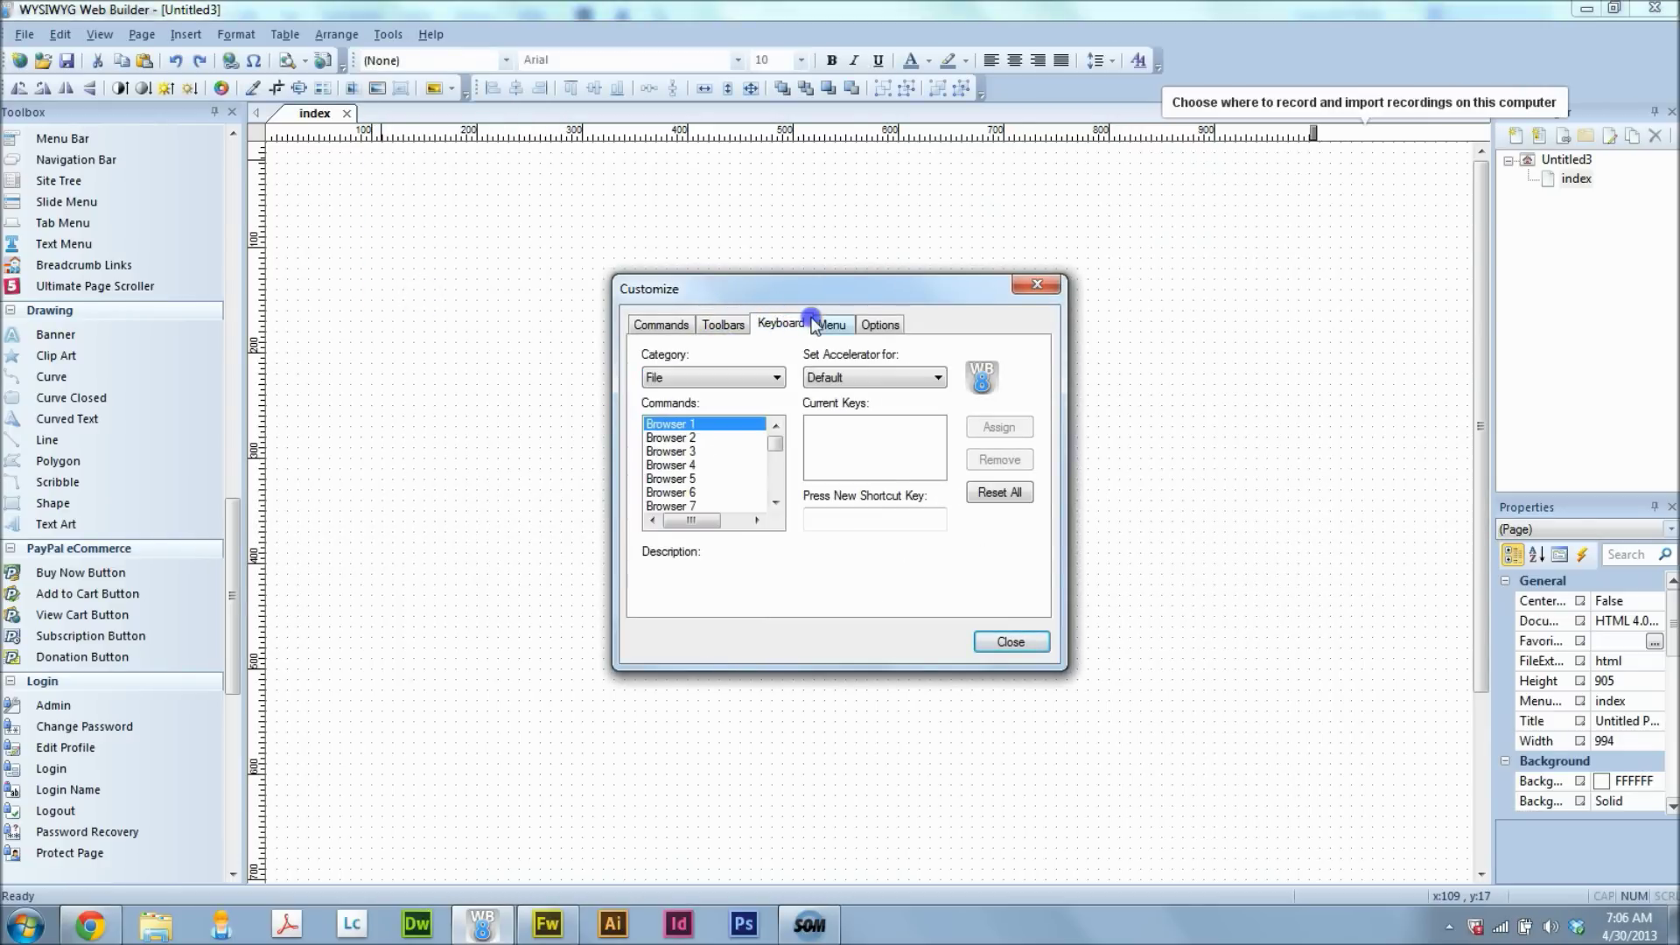
pyautogui.click(816, 326)
pyautogui.click(875, 325)
pyautogui.click(1008, 642)
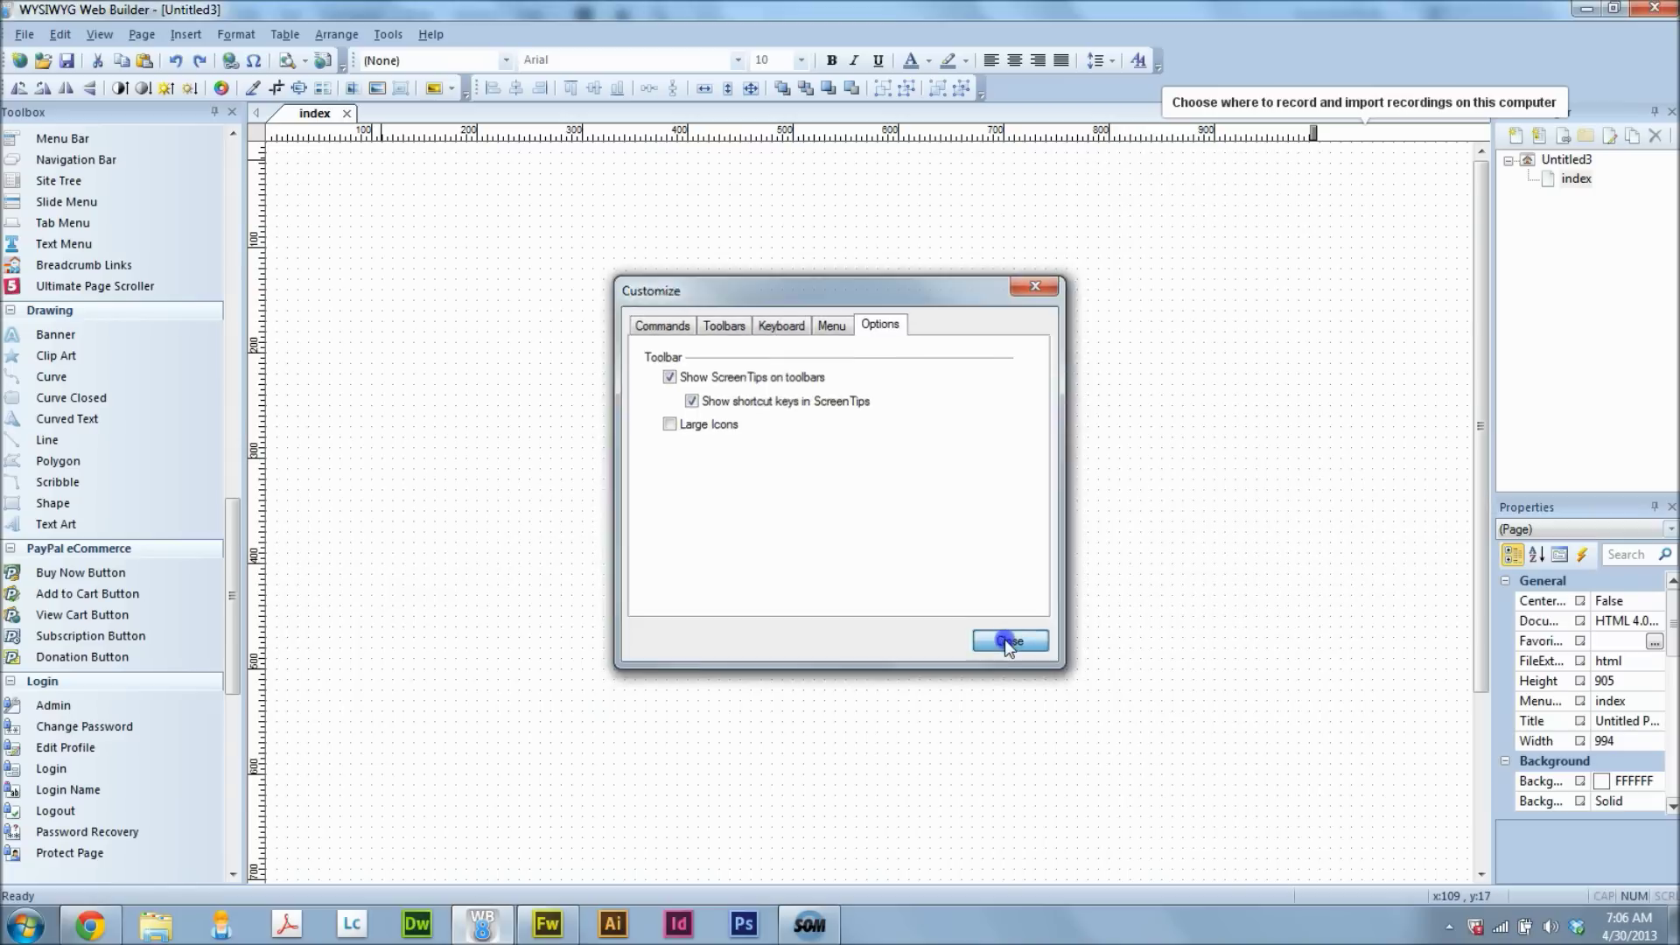
pyautogui.click(337, 34)
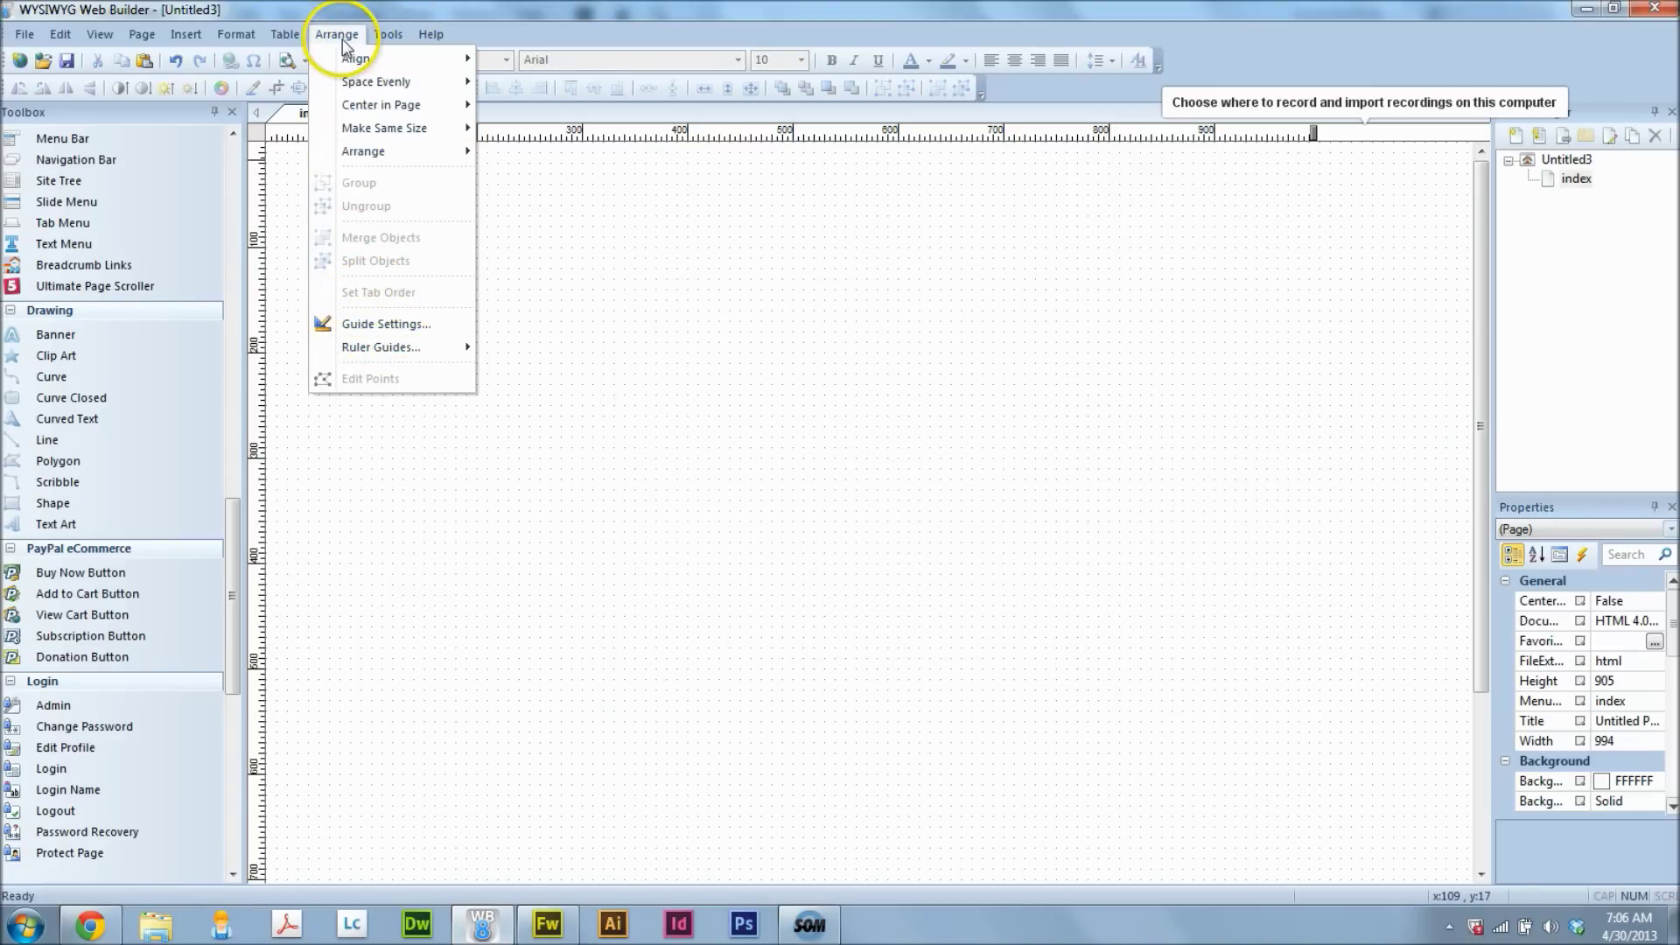
# Open Guide Settings and confirm the grid spacing at 10 by 10 pixels
pyautogui.moveTo(383, 347)
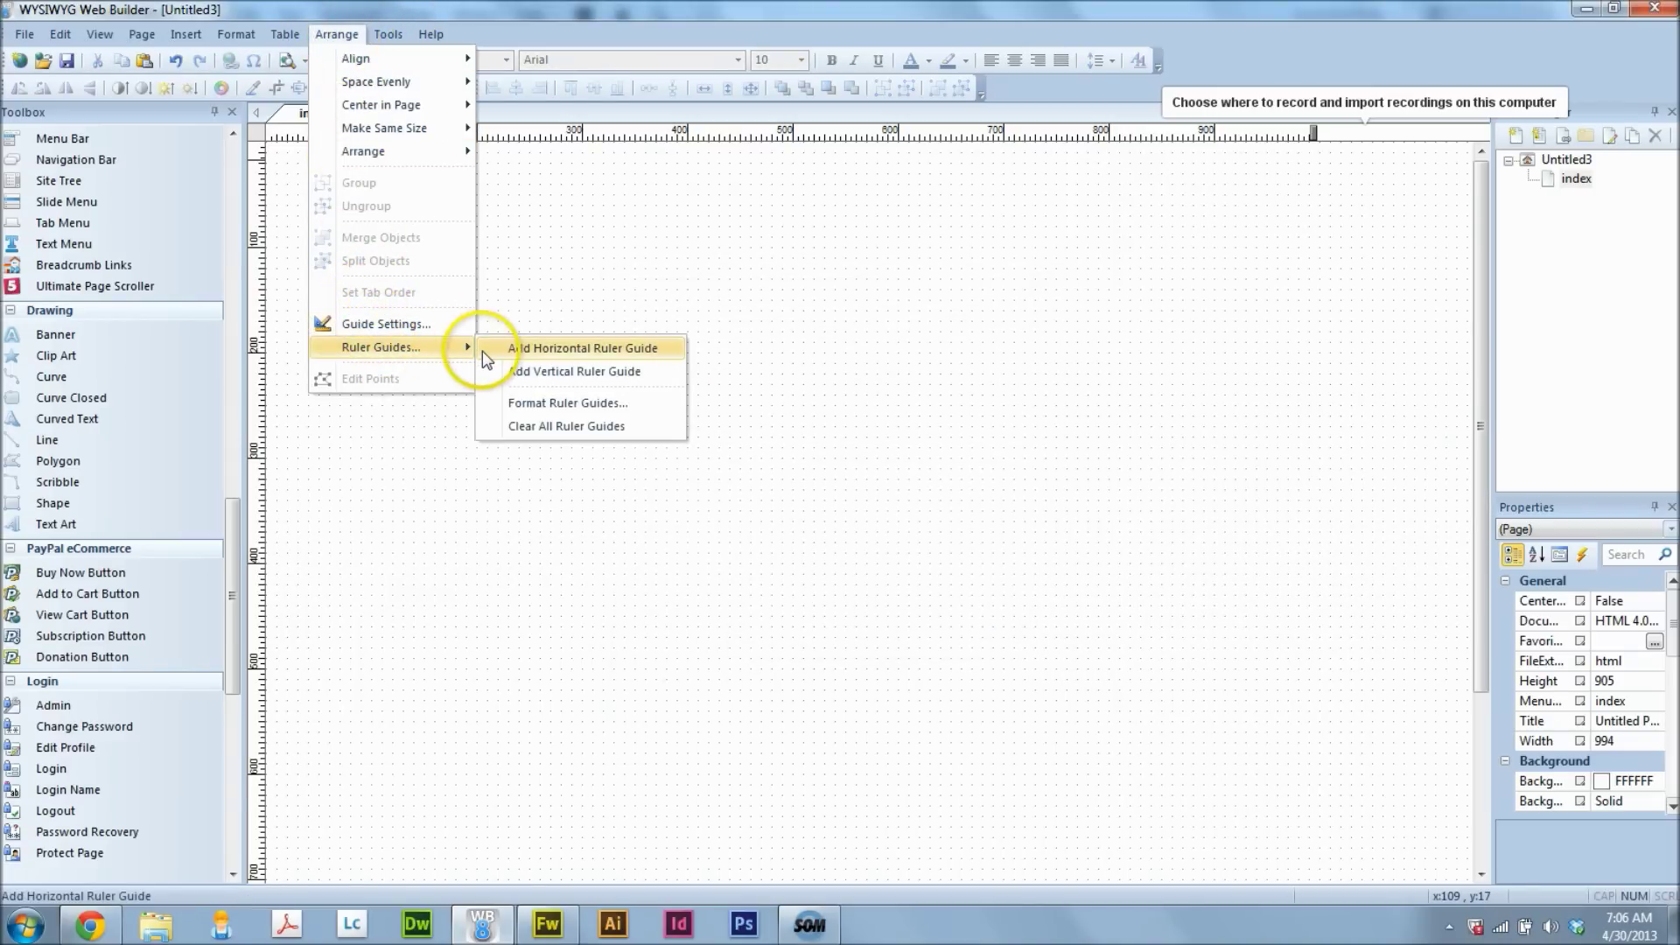
pyautogui.click(417, 327)
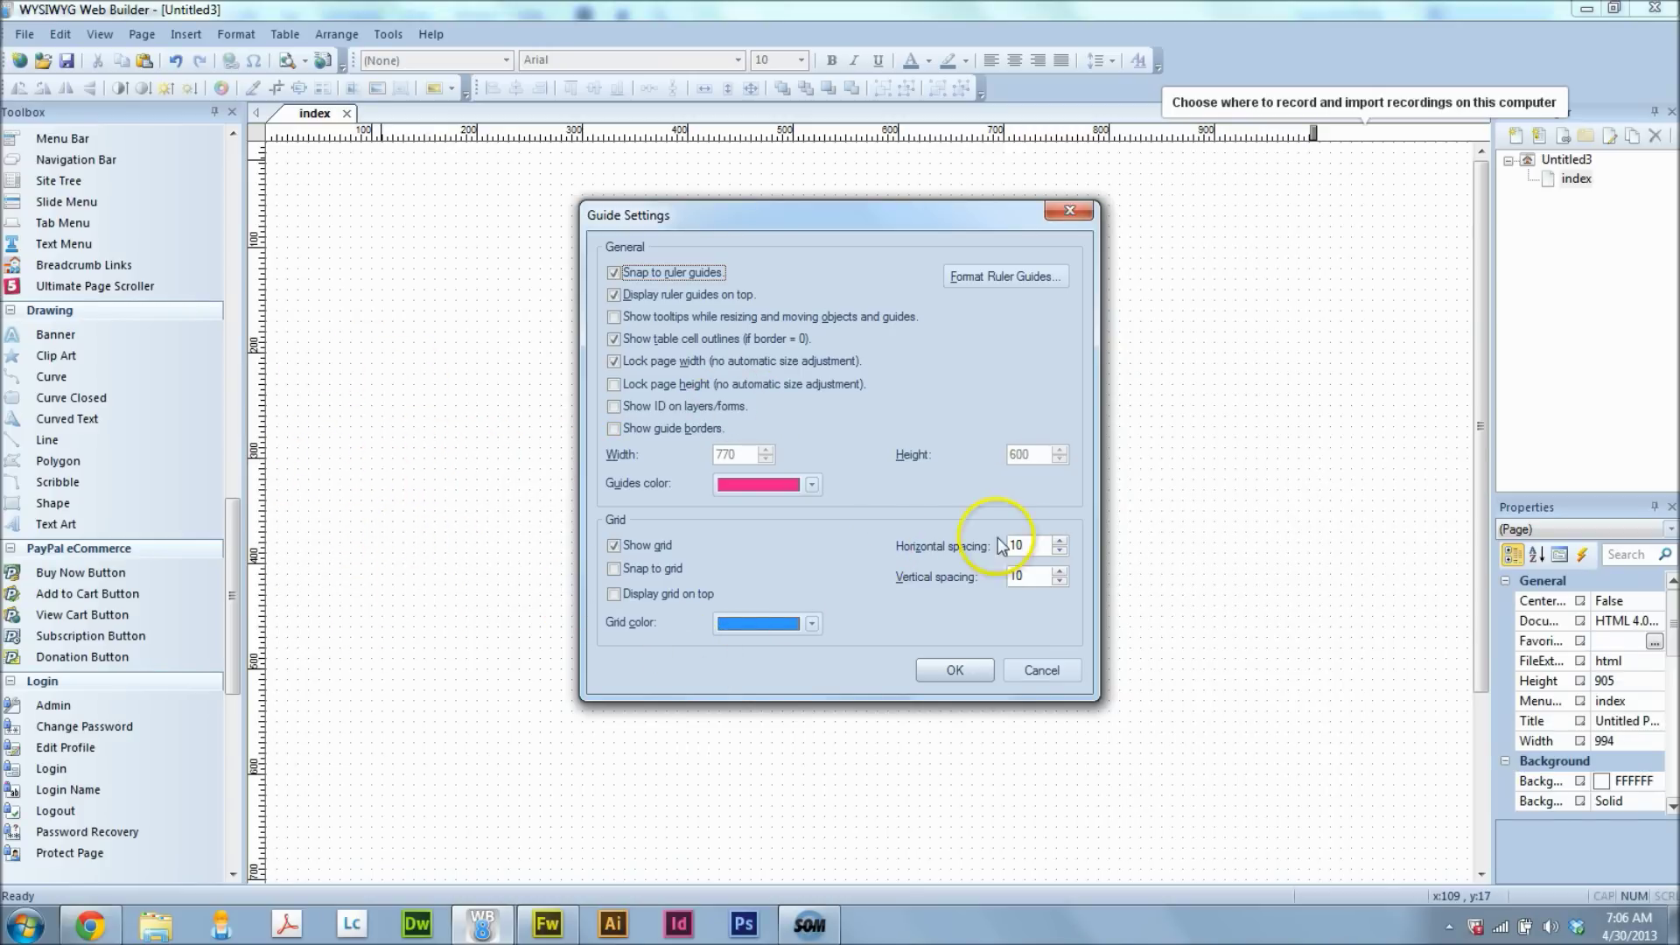
pyautogui.moveTo(1020, 546); pyautogui.dragTo(898, 549)
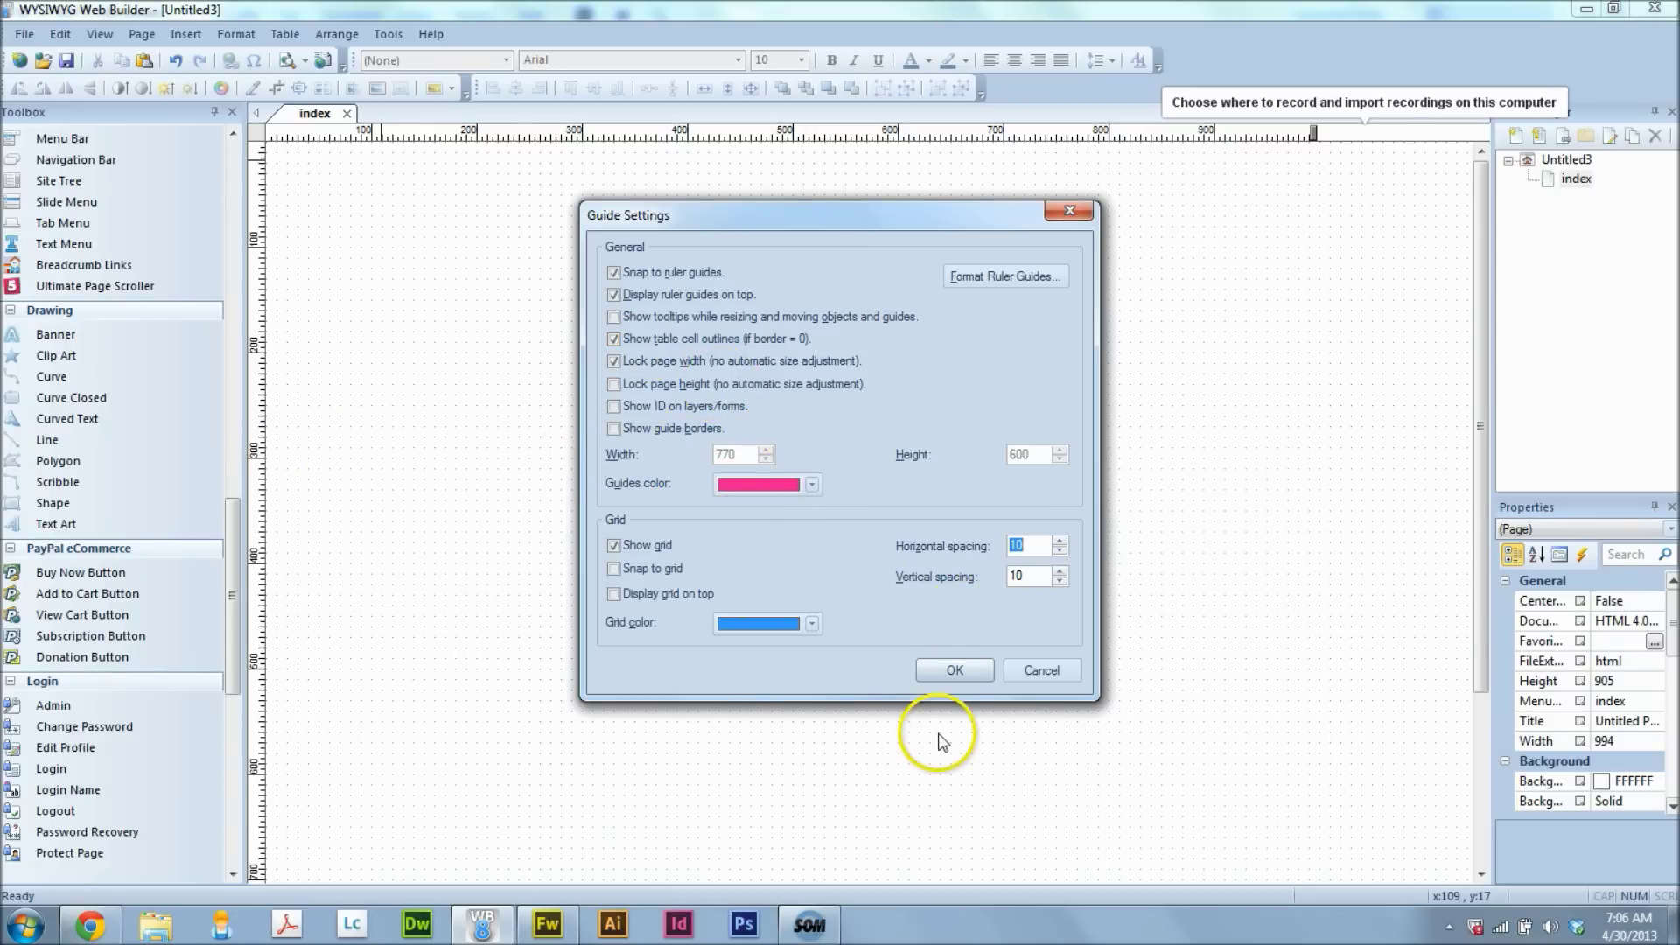
pyautogui.click(952, 679)
pyautogui.click(630, 534)
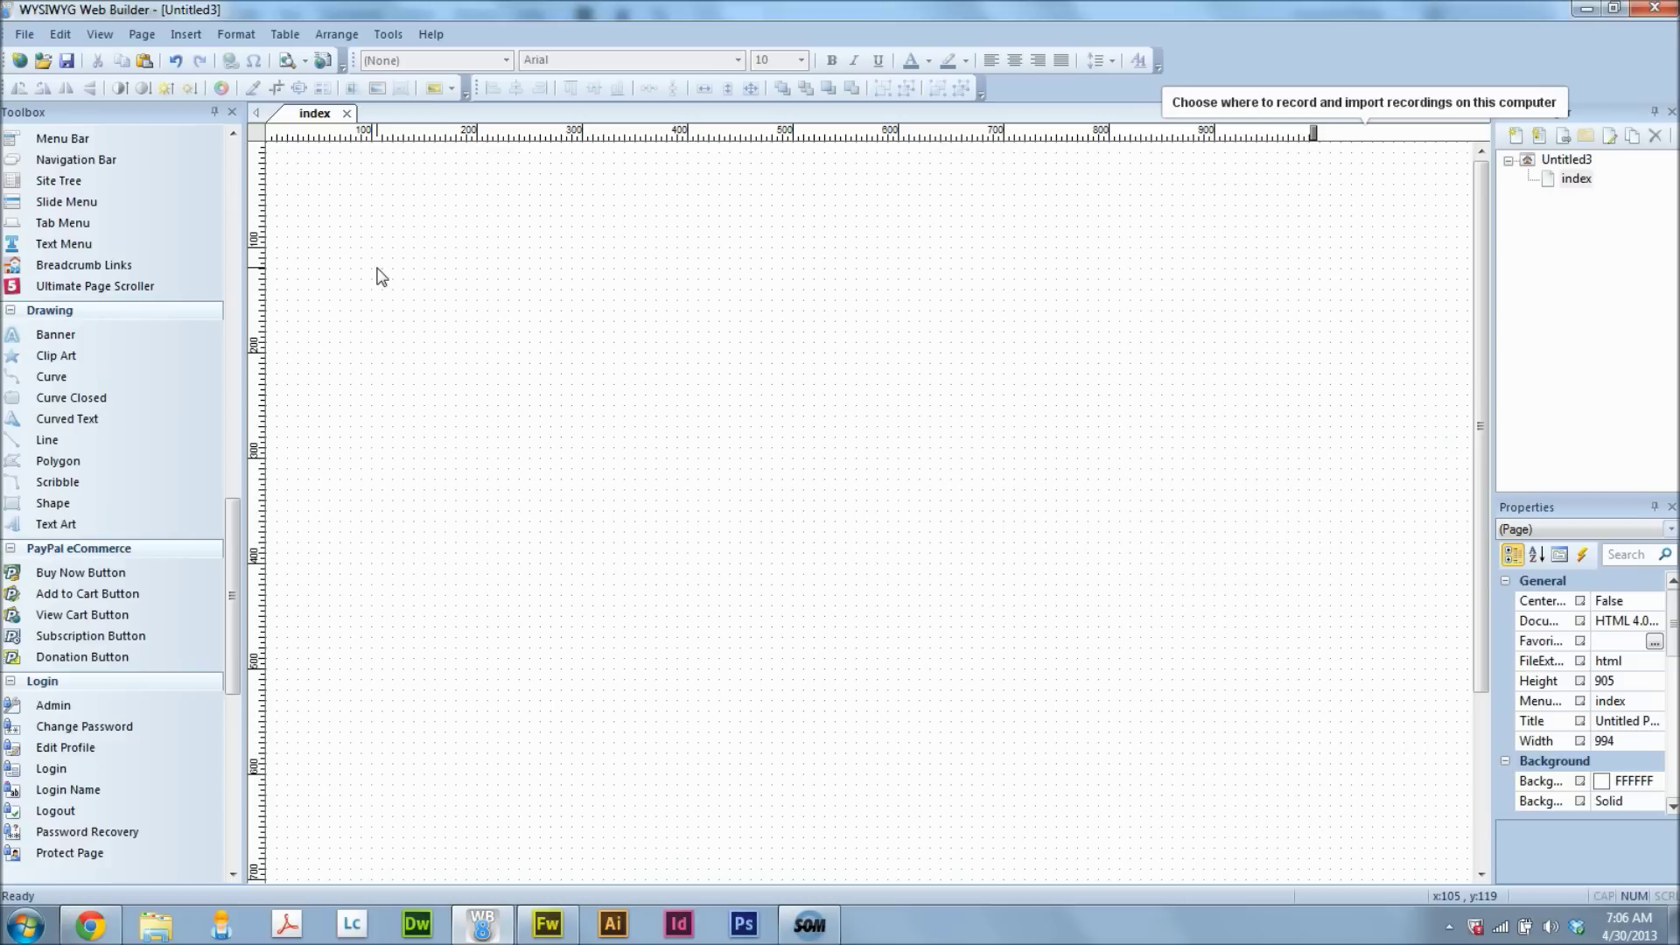
# Paste a padded pink 80 by 500 column and move it to the page's top-left corner at 0,0
pyautogui.hotkey('ctrl', 'v')
pyautogui.click(439, 349)
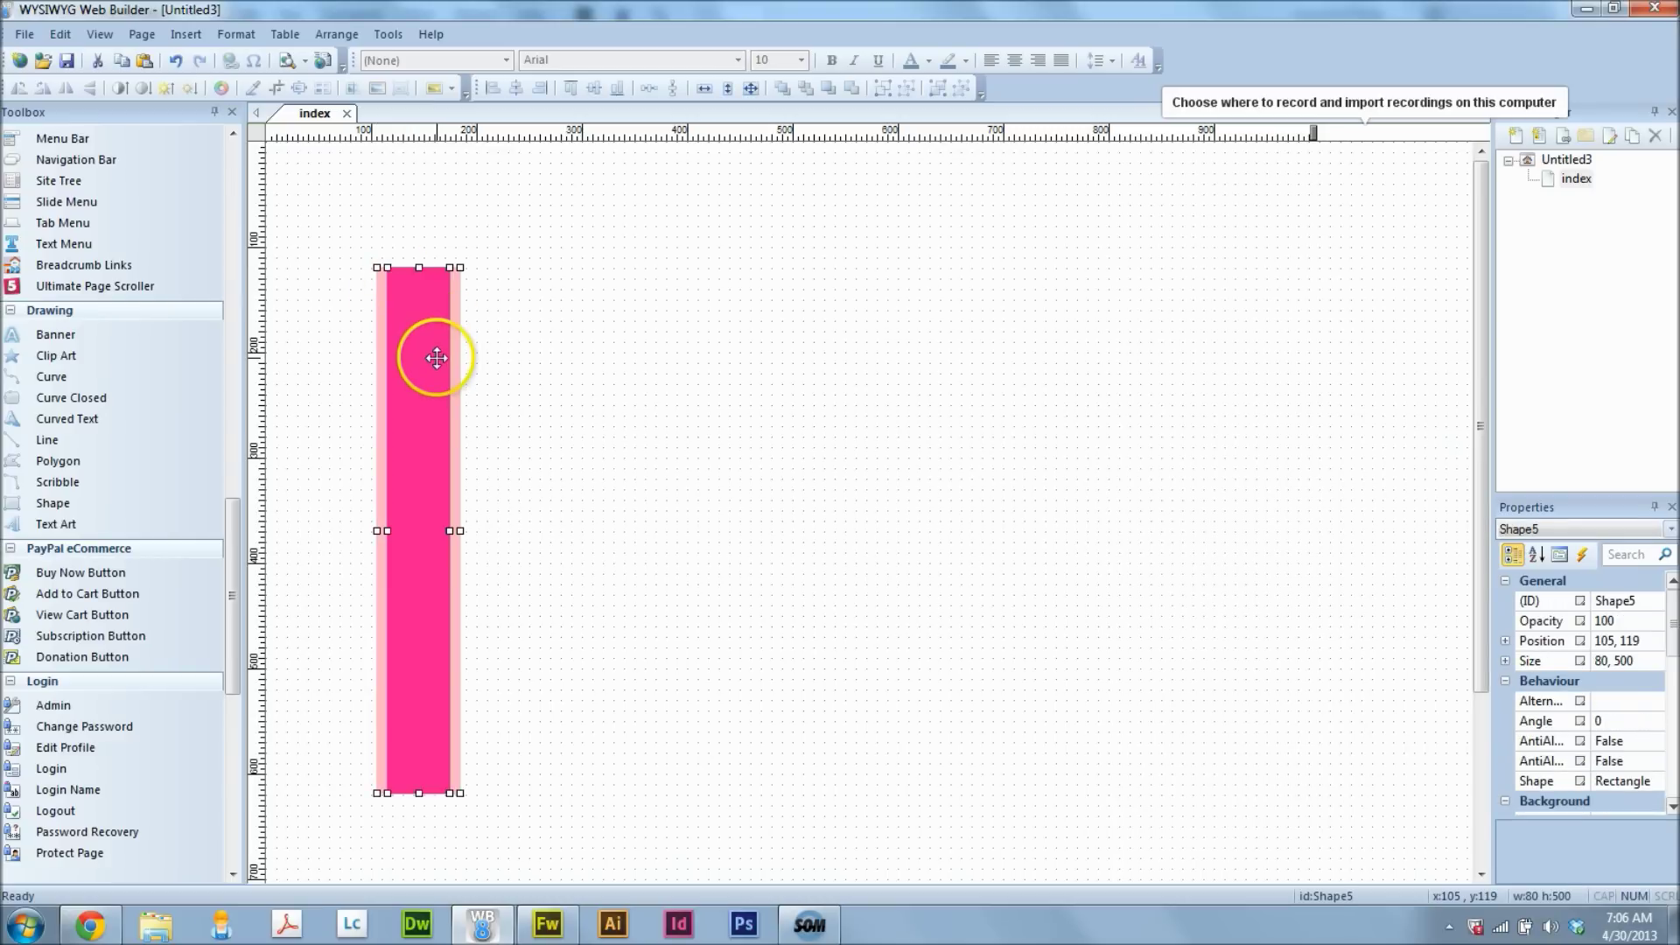
pyautogui.moveTo(435, 356); pyautogui.dragTo(282, 157)
pyautogui.click(506, 262)
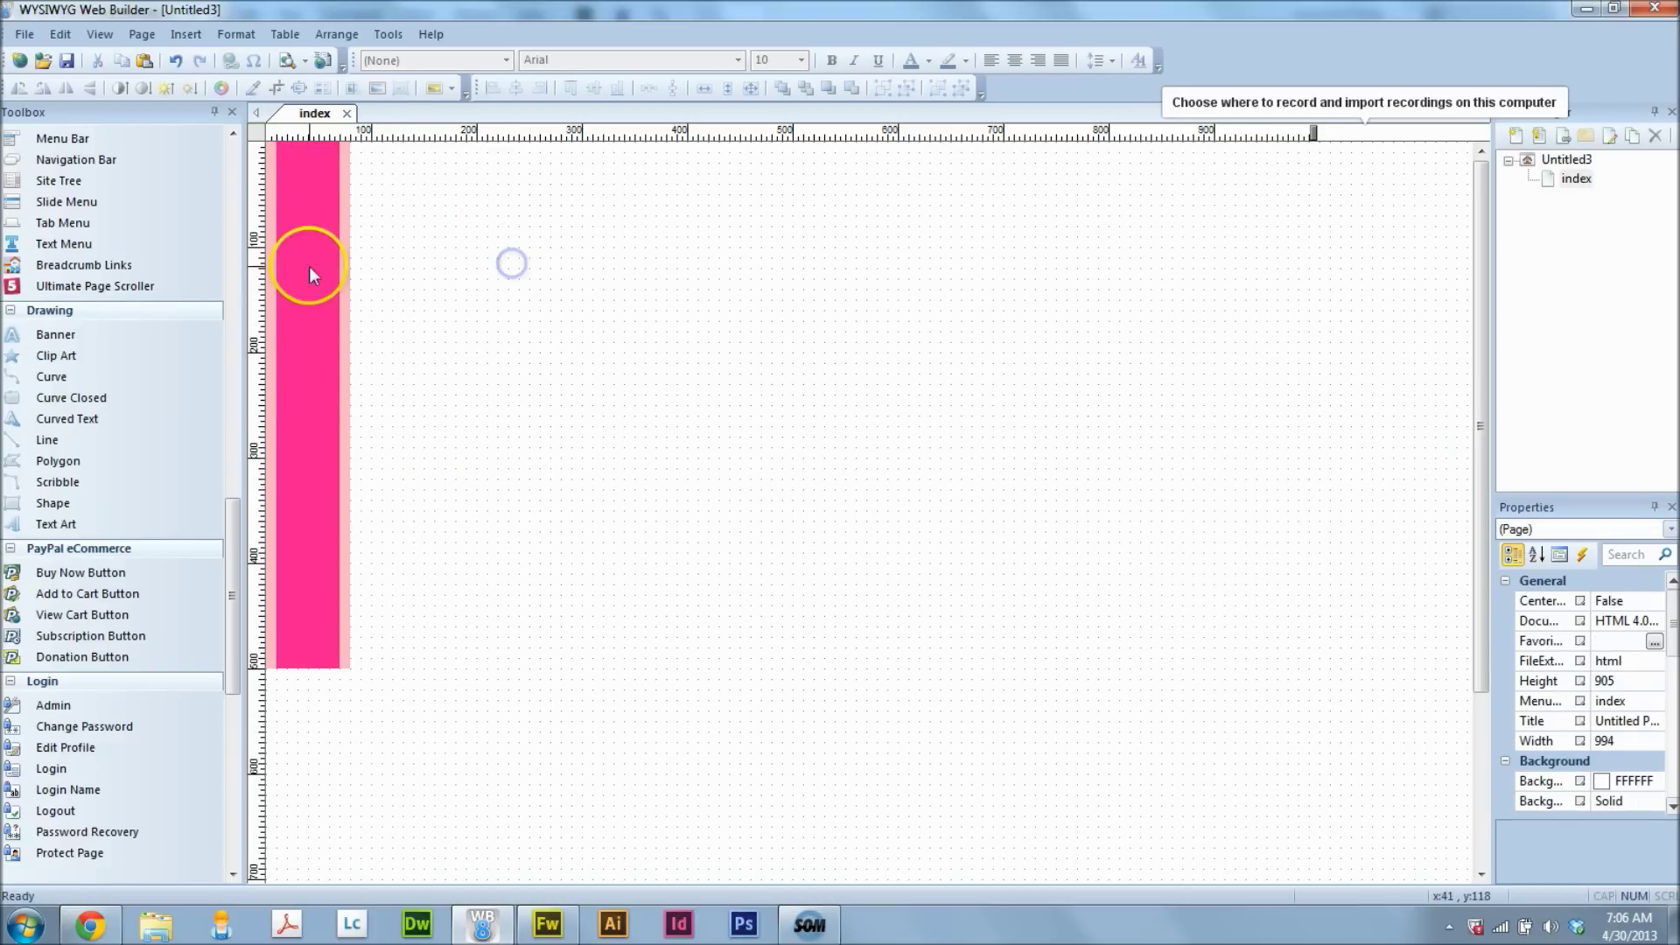
# Select the whole padded column and paste a copy beside it at 81,0
pyautogui.click(293, 361)
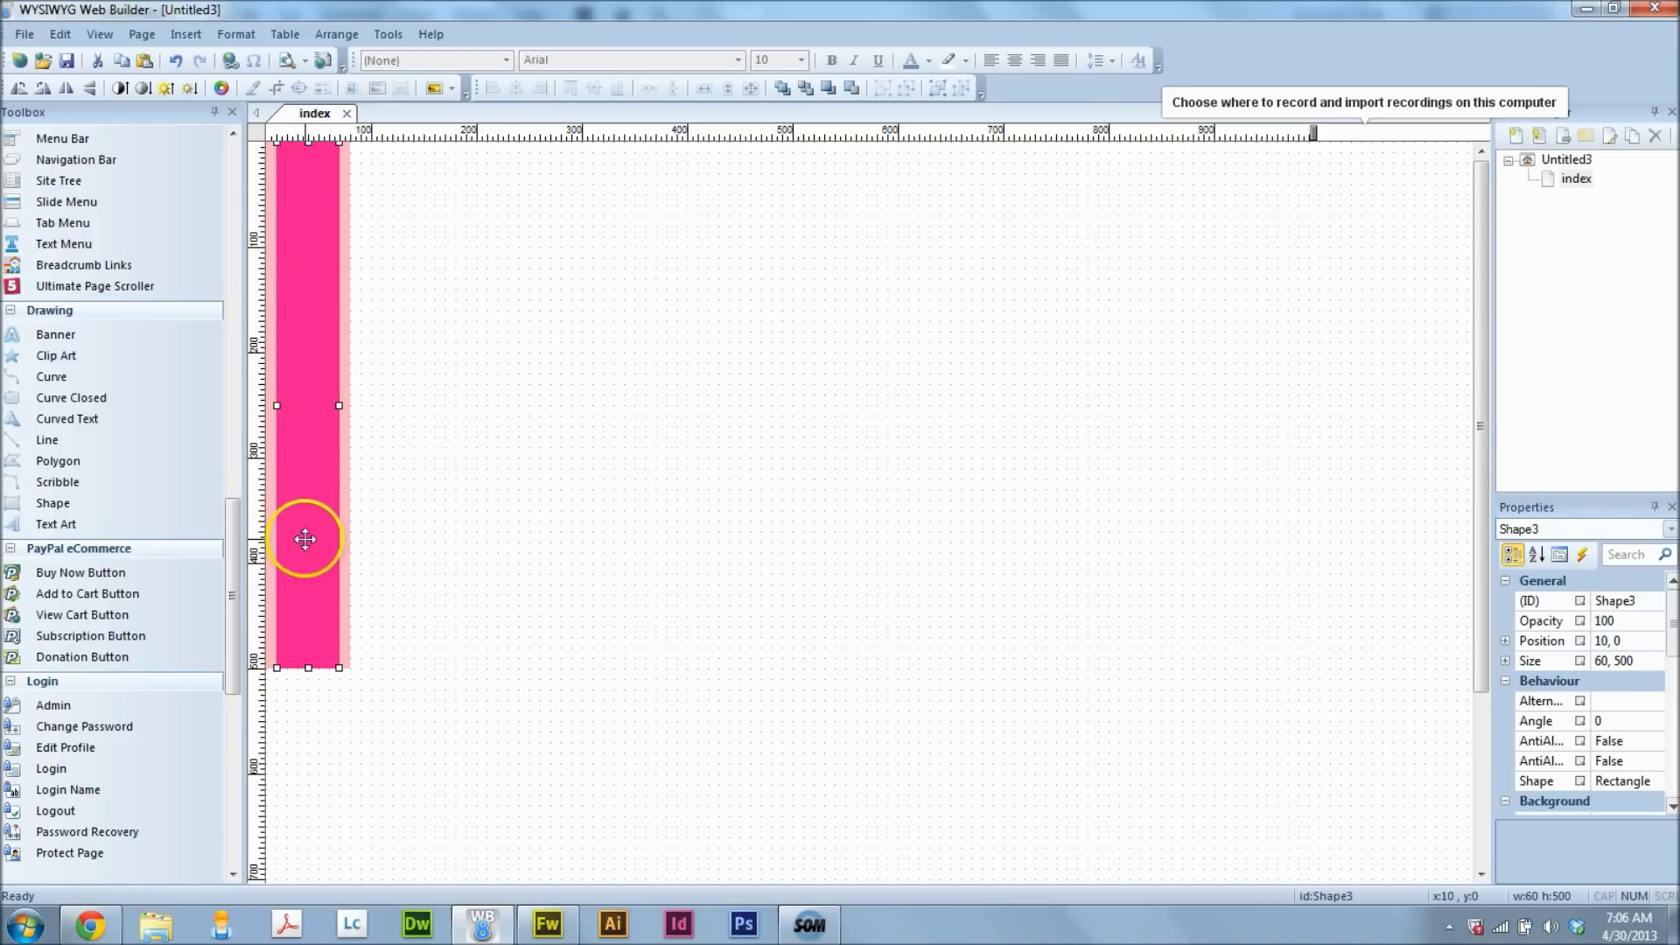
pyautogui.click(345, 479)
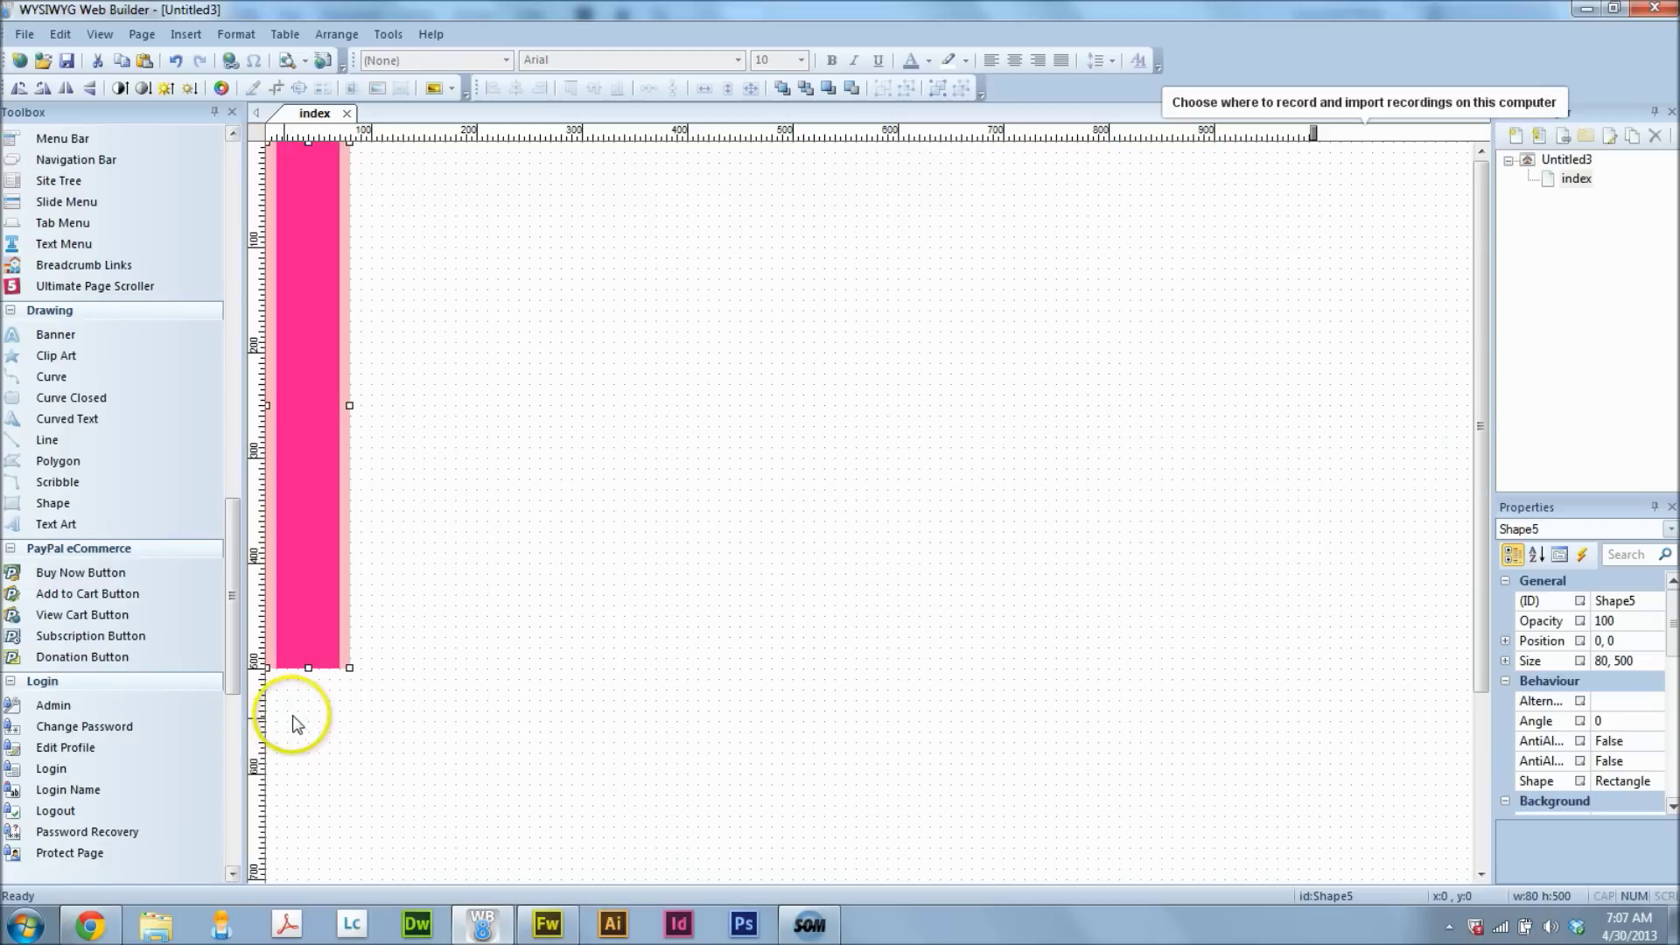
pyautogui.click(471, 703)
pyautogui.moveTo(471, 702); pyautogui.dragTo(263, 650)
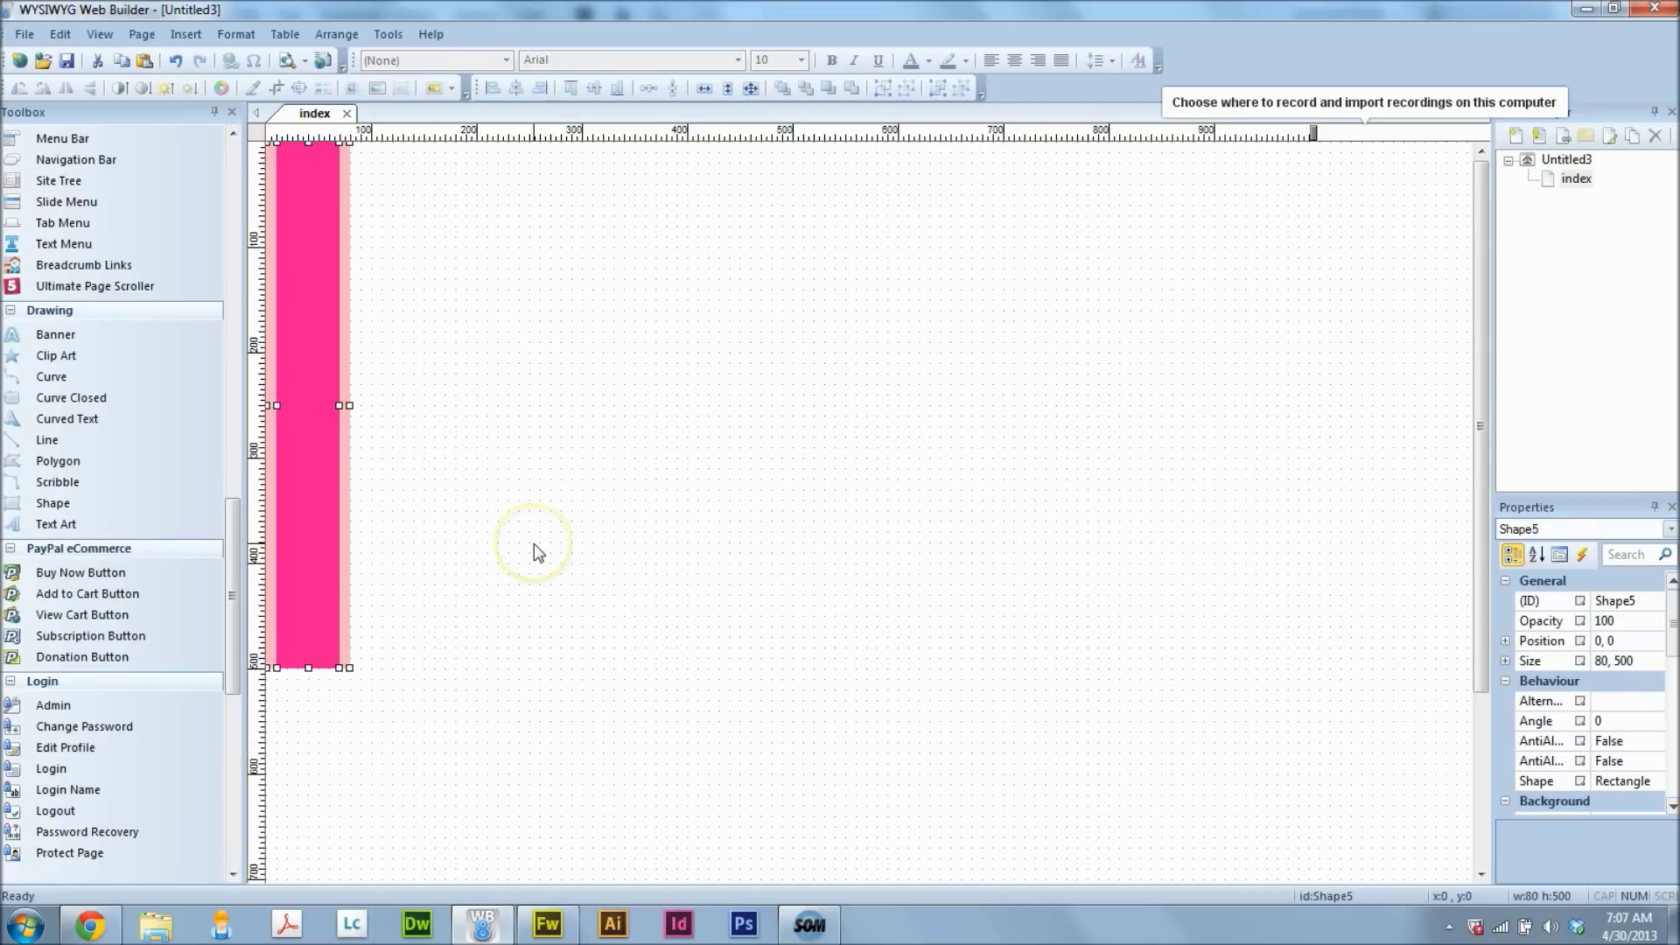
pyautogui.hotkey('ctrl', 'v')
pyautogui.moveTo(600, 619); pyautogui.dragTo(428, 179)
# Snug the second column against the first and add a third column beside them at 160,0
pyautogui.click(482, 223)
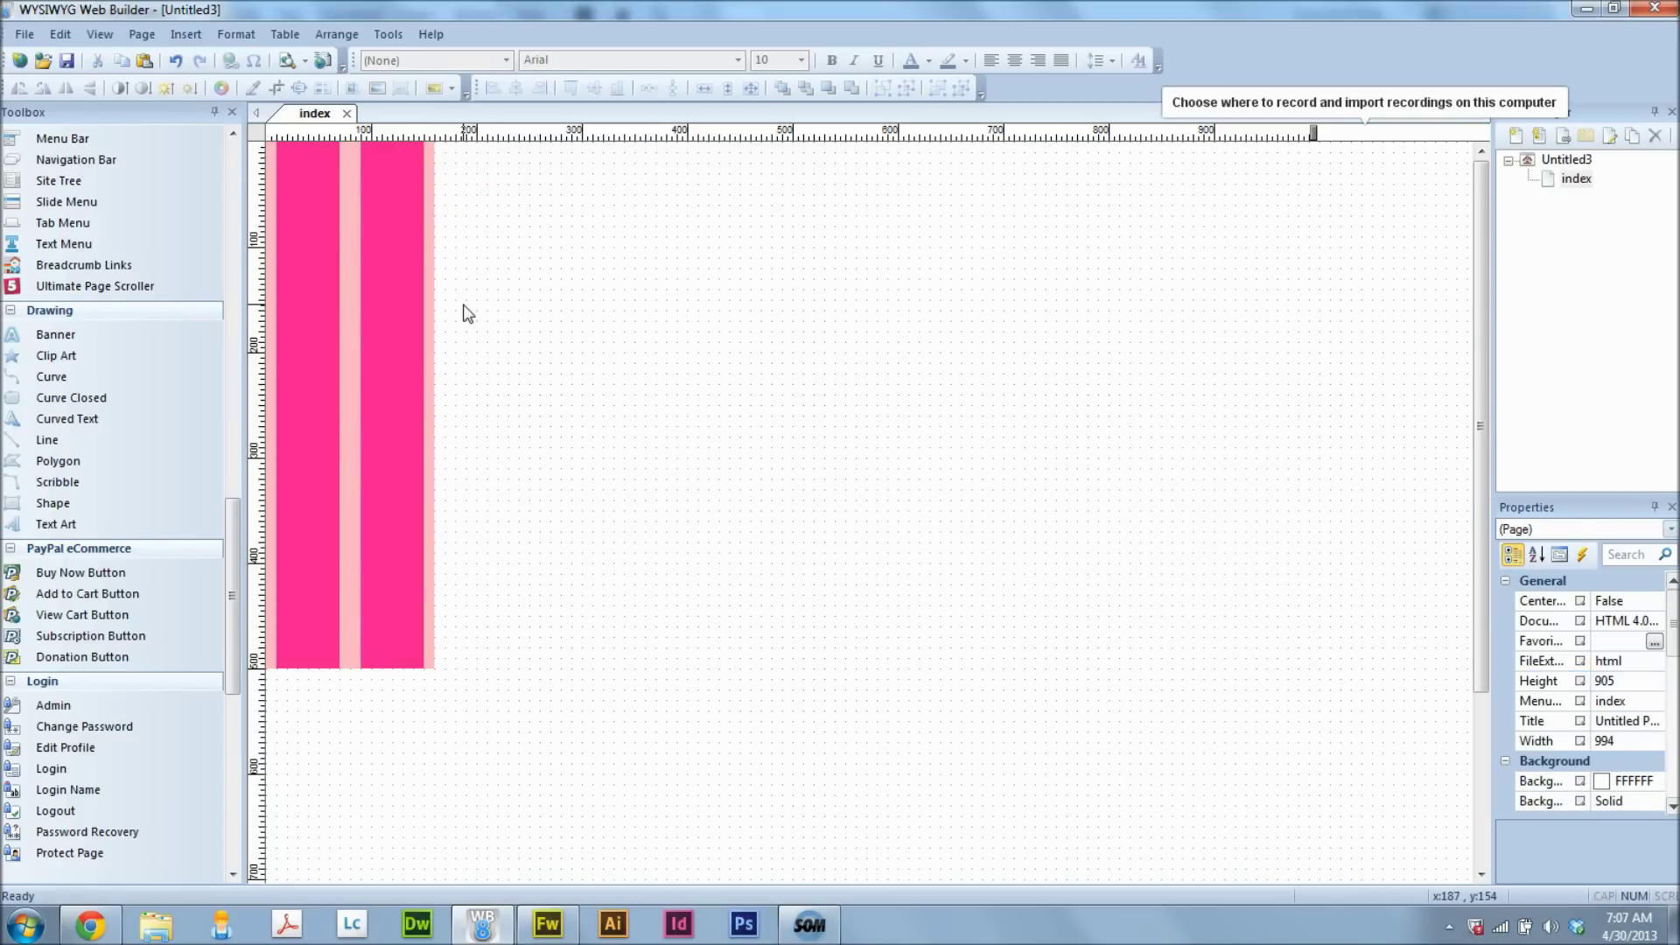
pyautogui.hotkey('ctrl', 'v')
pyautogui.moveTo(499, 376); pyautogui.dragTo(476, 182)
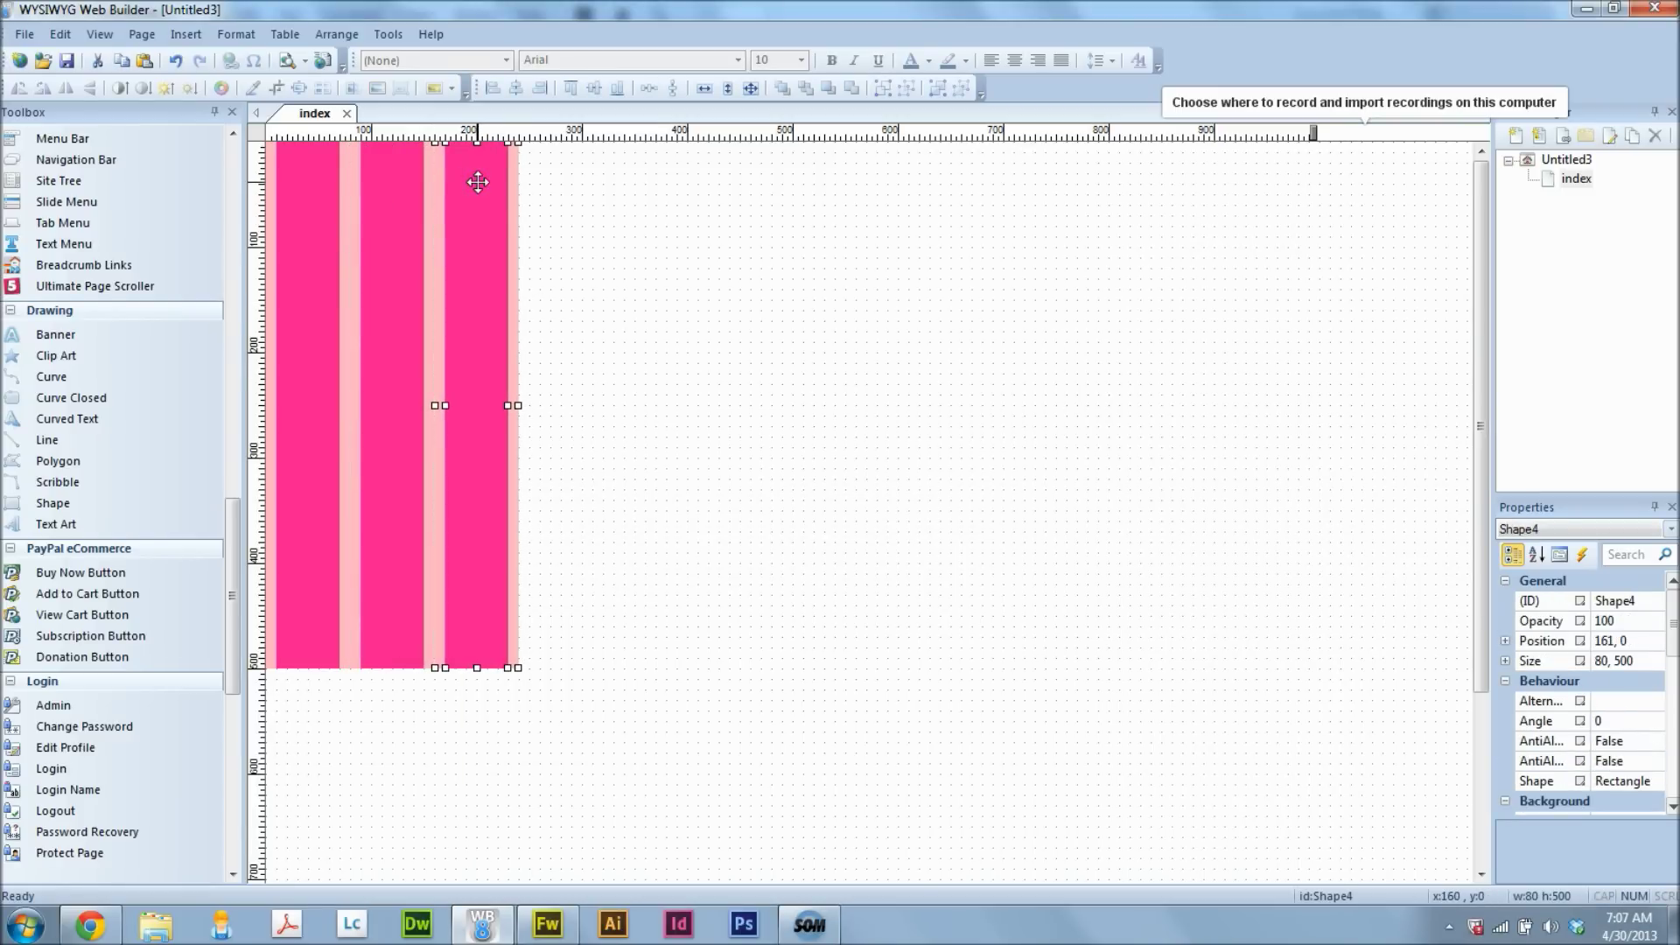
pyautogui.click(668, 436)
# Paste an extra column copy, rearrange its two bars, then delete both stray bars
pyautogui.hotkey('ctrl', 'v')
pyautogui.click(1101, 306)
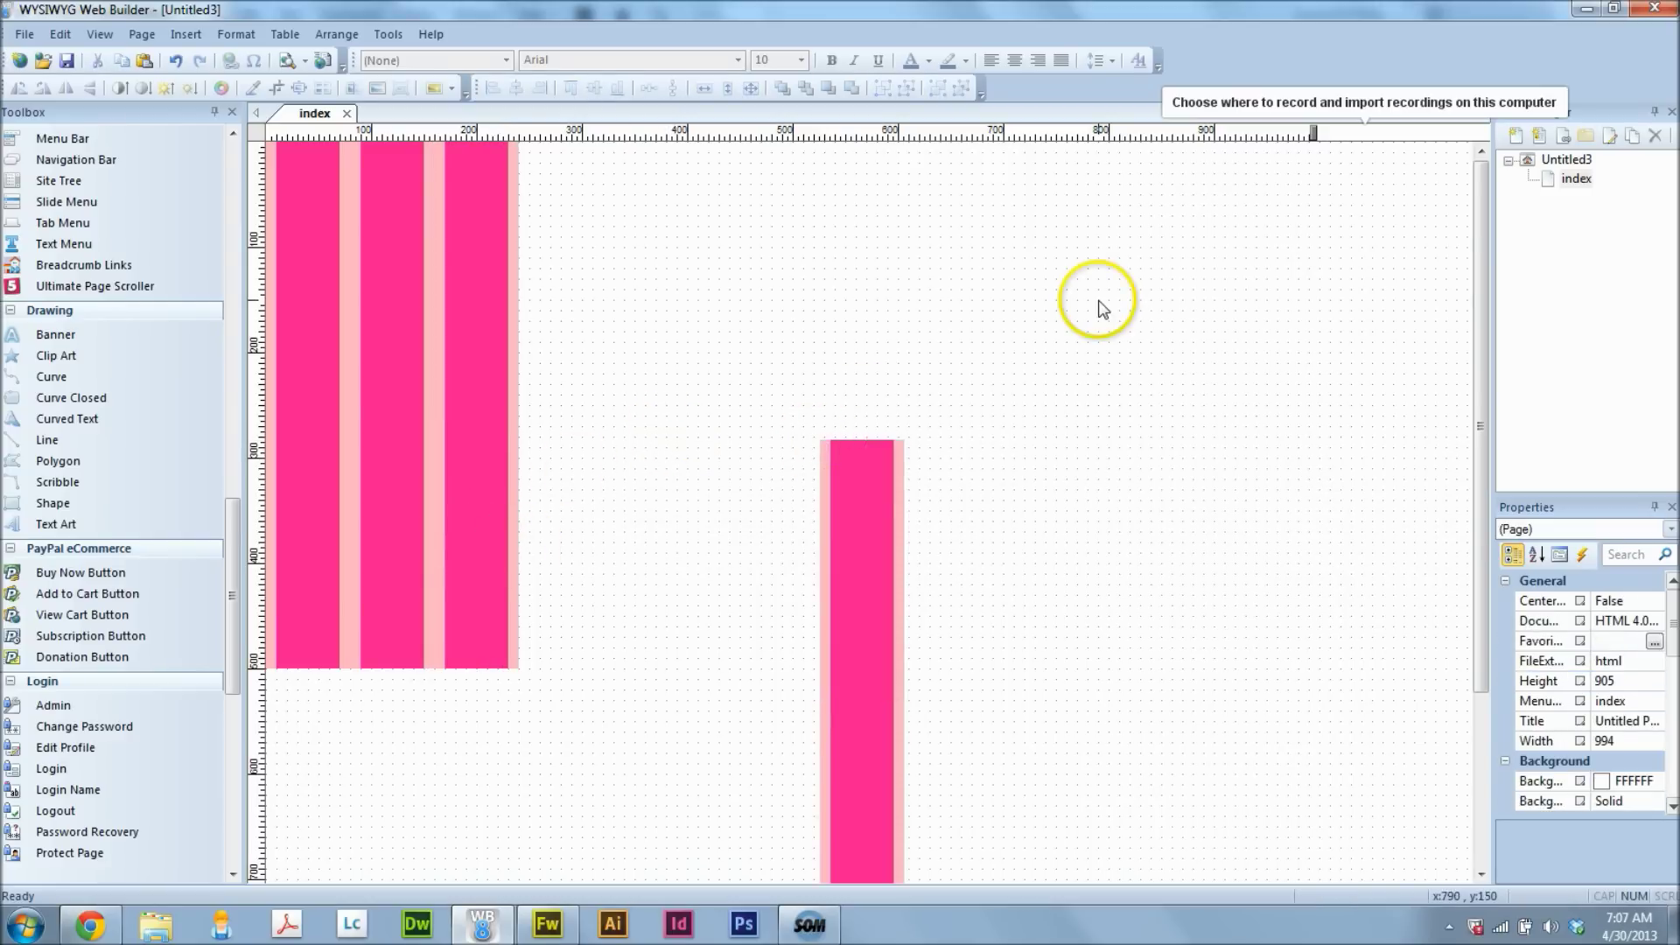
pyautogui.click(858, 561)
pyautogui.moveTo(864, 554); pyautogui.dragTo(1171, 317)
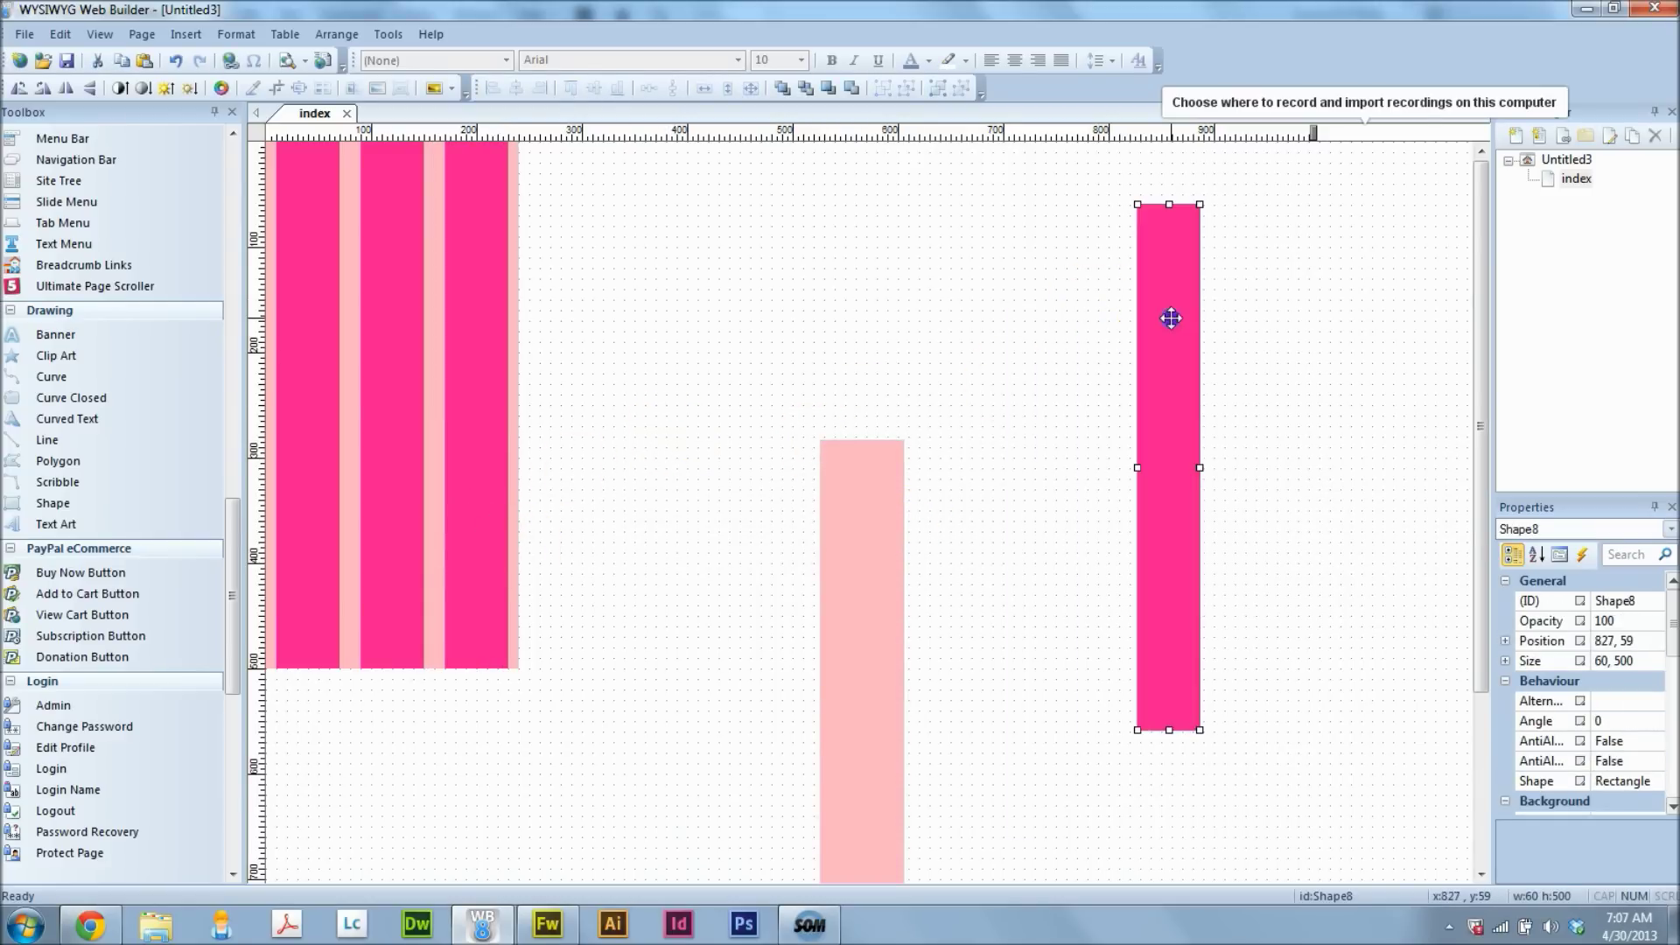
pyautogui.click(863, 517)
pyautogui.moveTo(878, 508); pyautogui.dragTo(1108, 278)
pyautogui.click(1273, 317)
pyautogui.moveTo(1185, 339)
pyautogui.mouseDown()
pyautogui.moveTo(1111, 338)
pyautogui.moveTo(1197, 337)
pyautogui.mouseUp()
pyautogui.click(1286, 393)
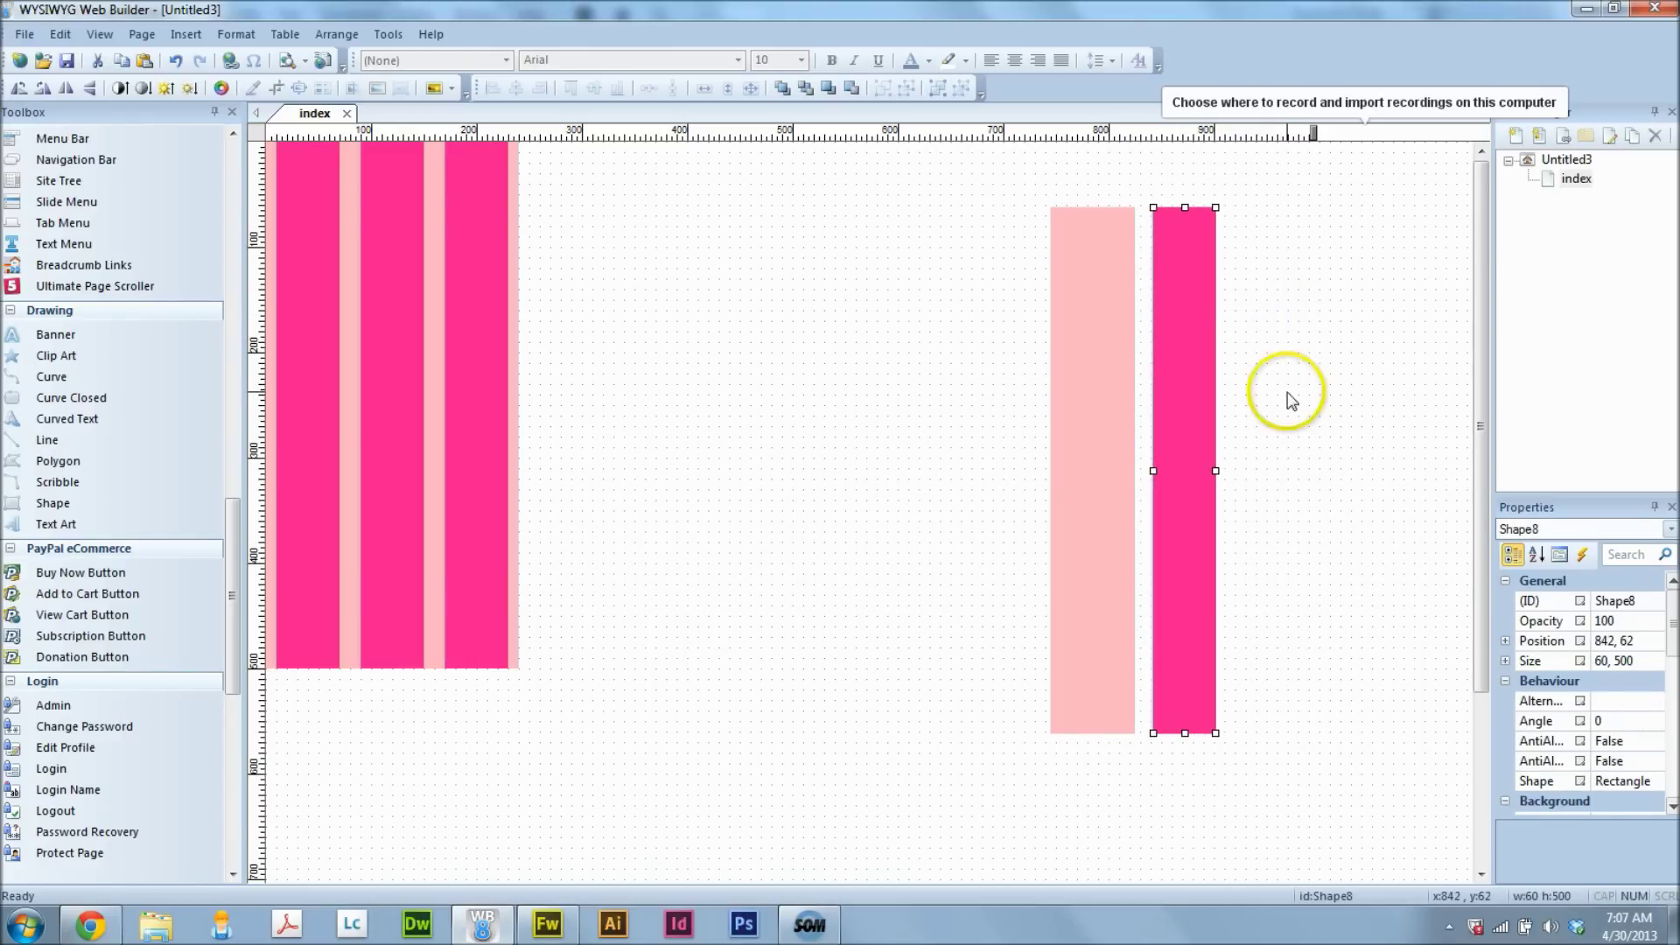
pyautogui.moveTo(1287, 394); pyautogui.dragTo(906, 622)
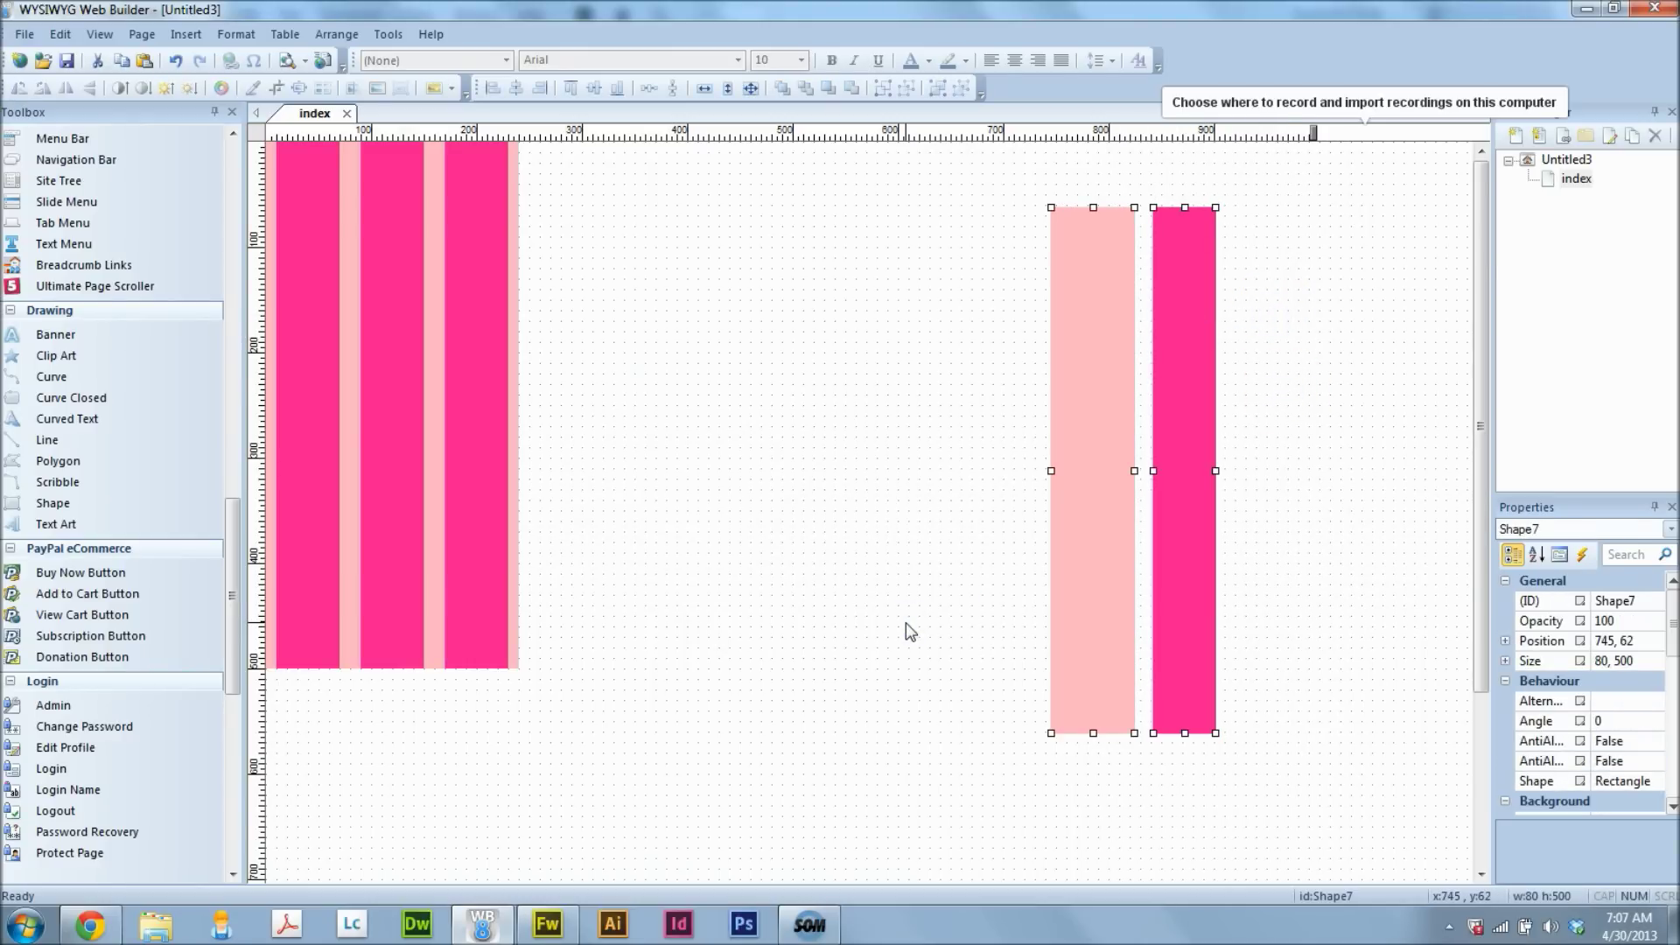
pyautogui.press('Delete')
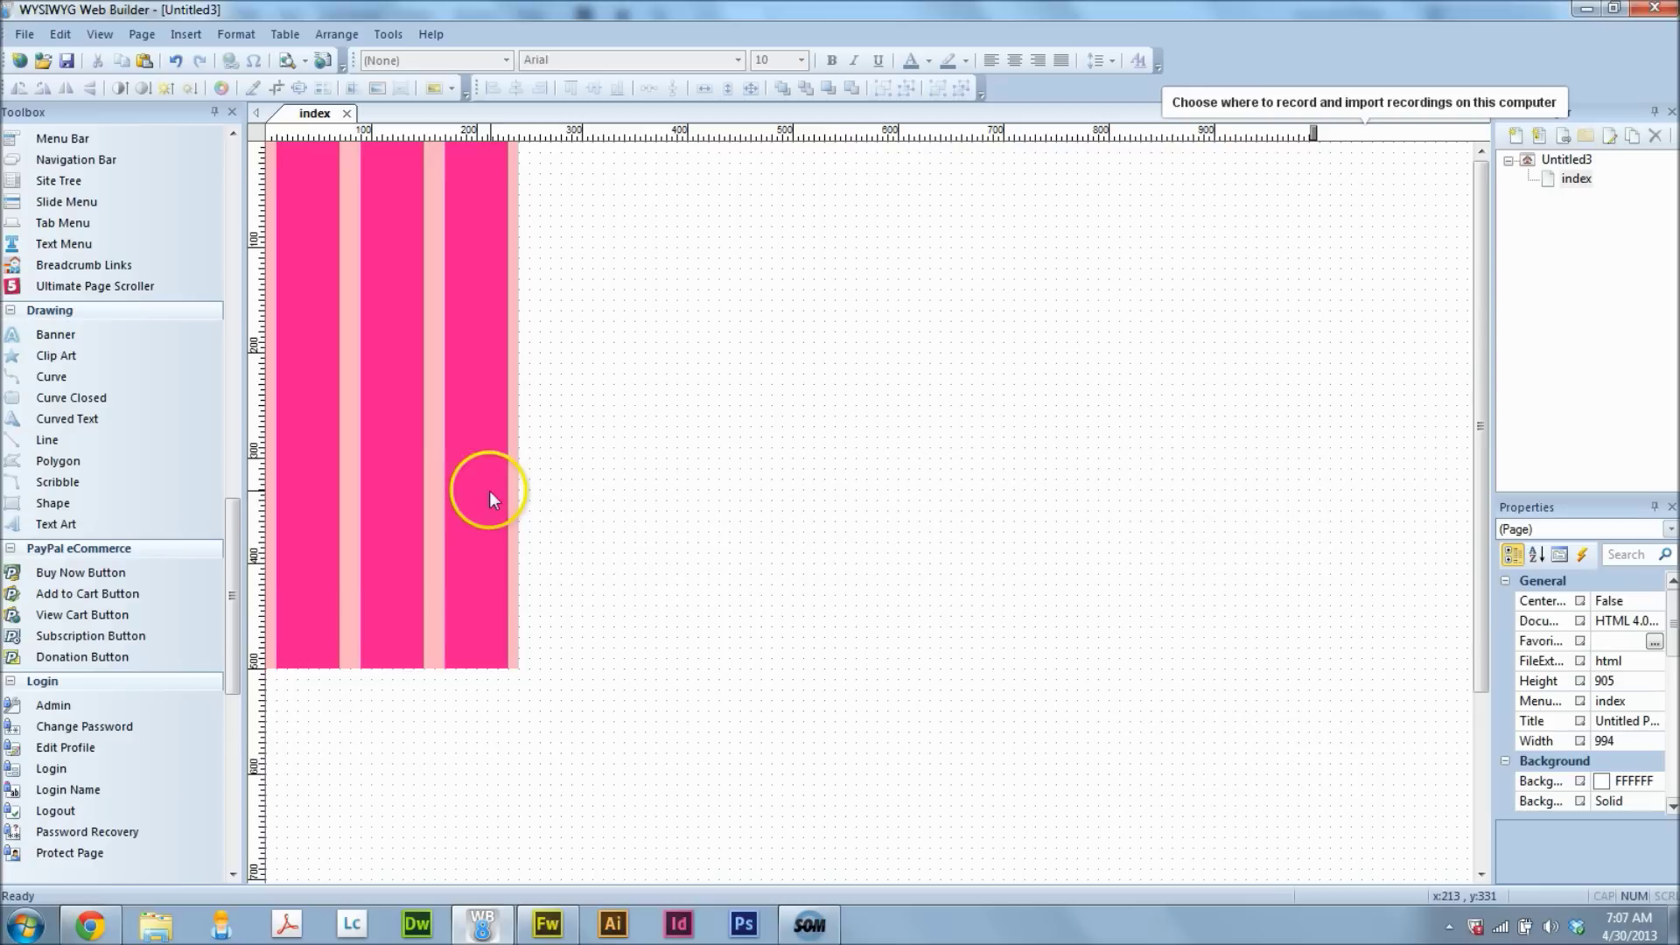
# Add a fourth column, then copy all four and place the group beside the originals
pyautogui.hotkey('ctrl', 'v')
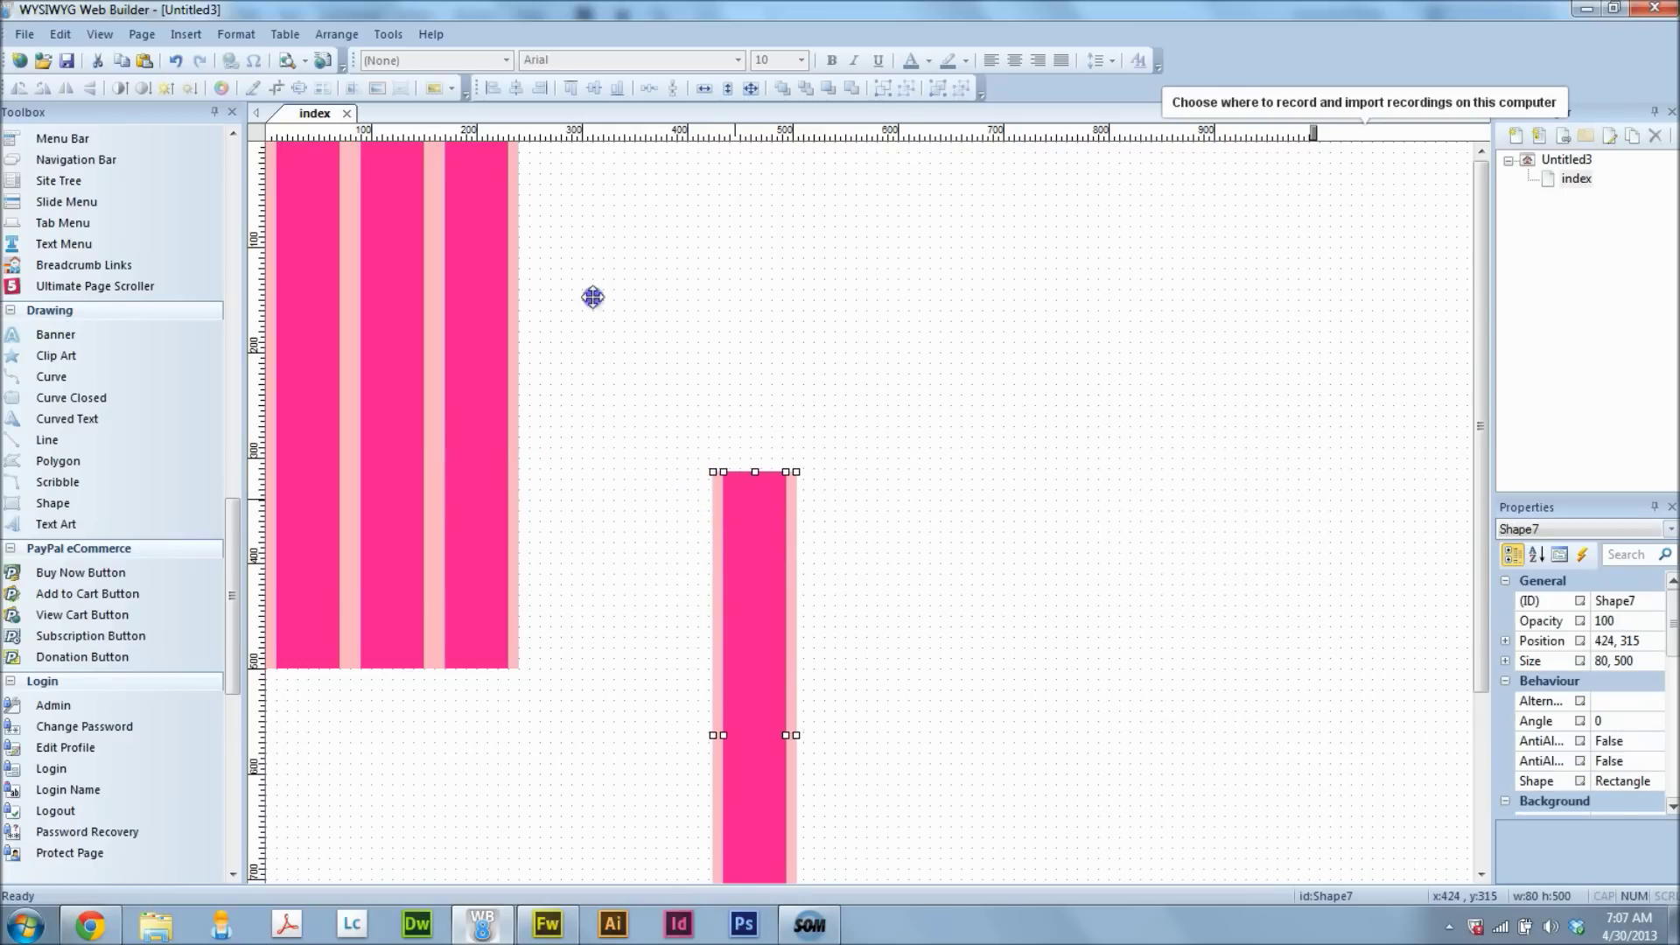
pyautogui.moveTo(737, 492); pyautogui.dragTo(544, 158)
pyautogui.moveTo(709, 512); pyautogui.dragTo(247, 645)
pyautogui.hotkey('ctrl', 'v')
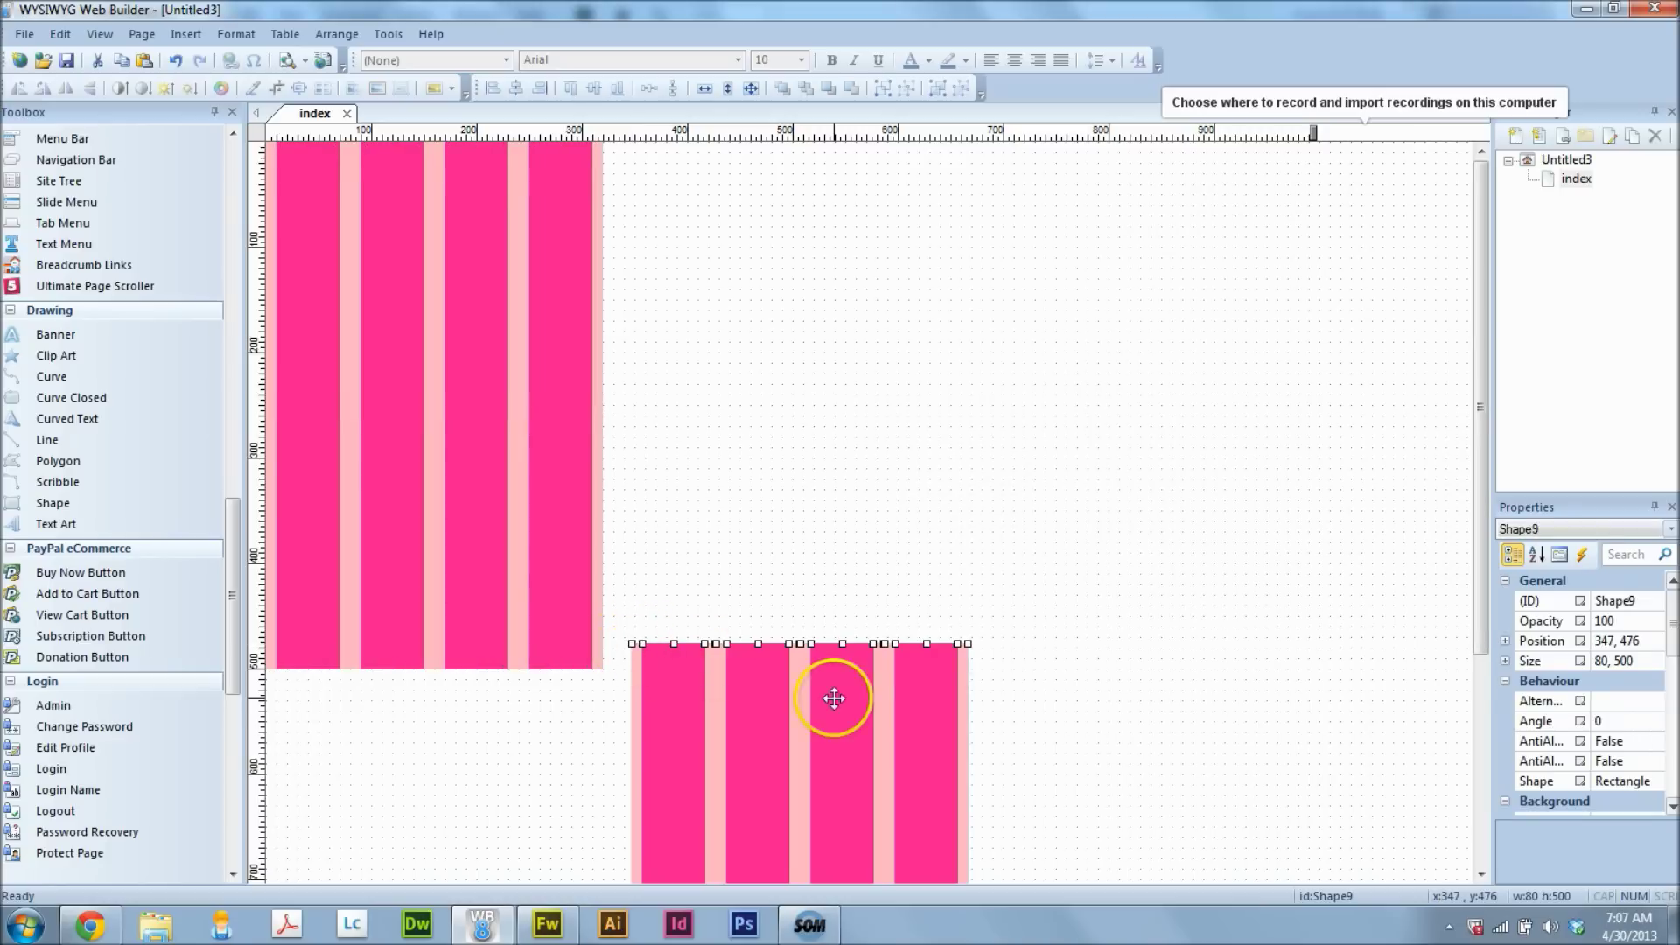
pyautogui.moveTo(668, 739); pyautogui.dragTo(647, 238)
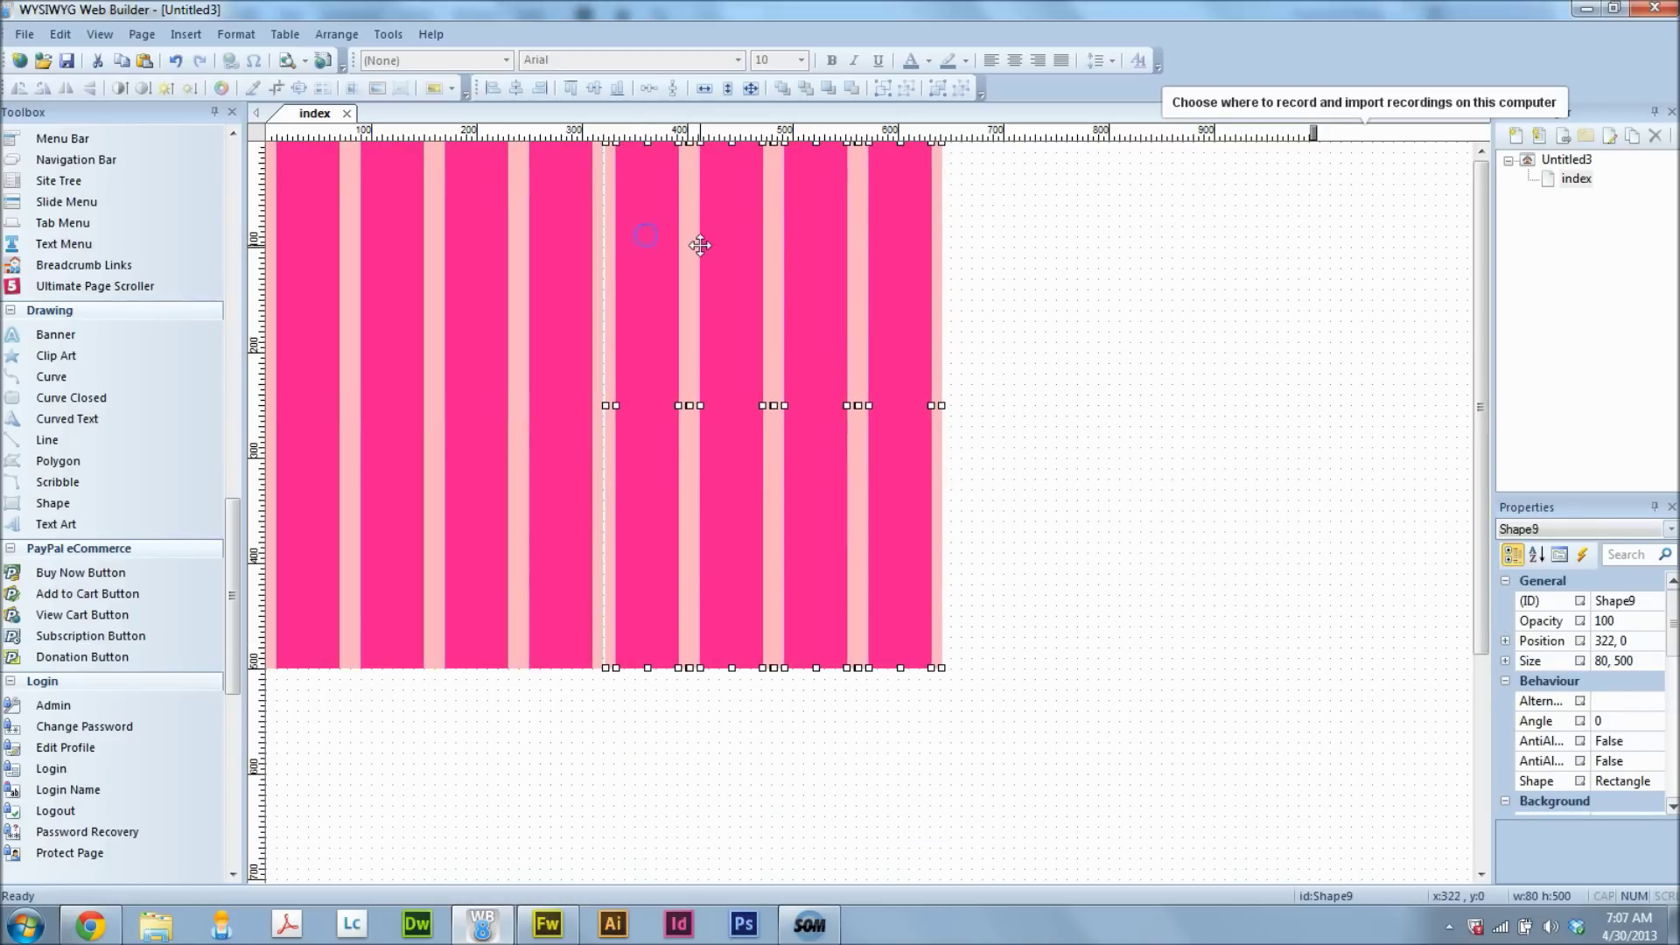
pyautogui.press('Left')
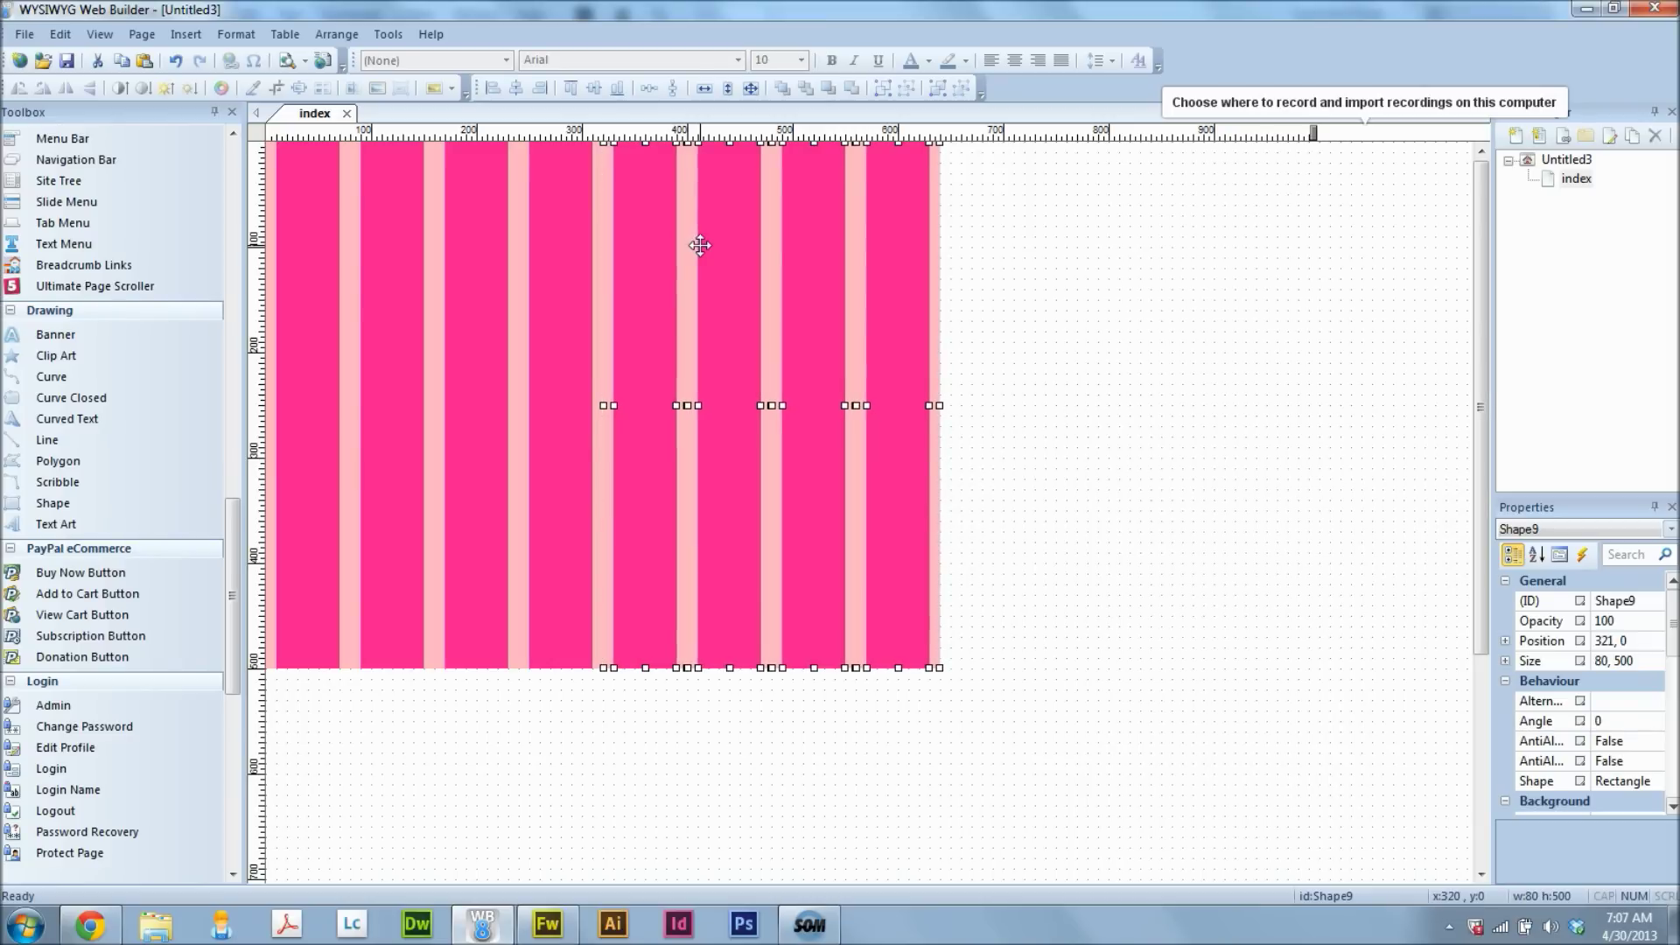
pyautogui.click(1106, 286)
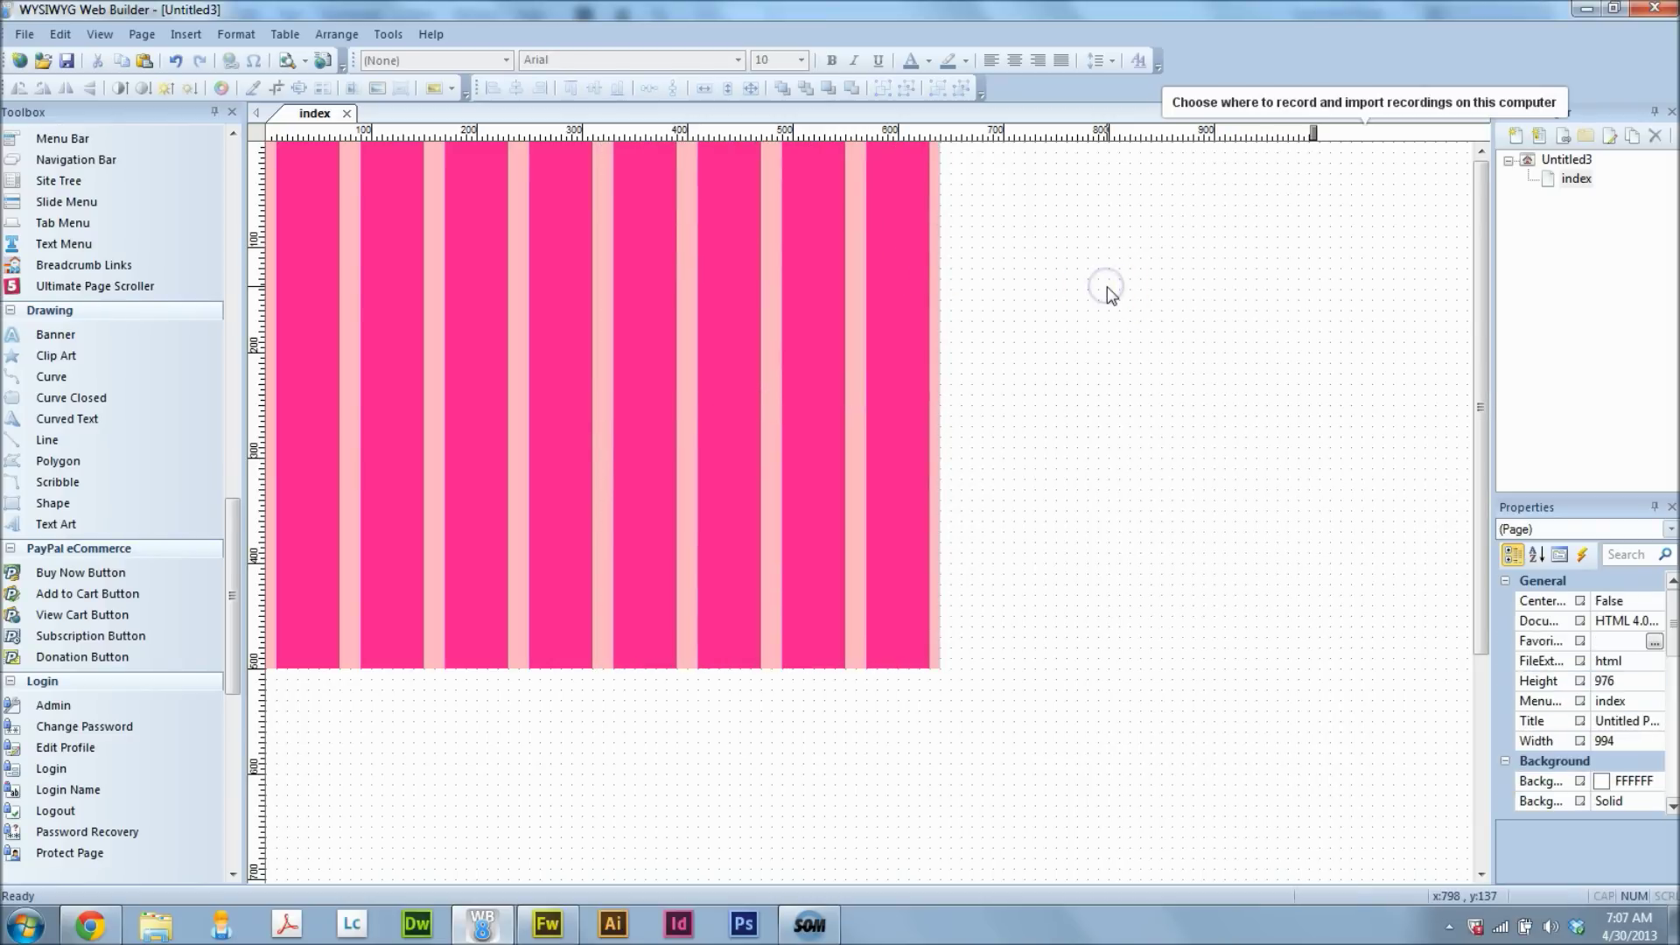
# Paste another four-column group, nudge it to start at 640,0, then deselect everything
pyautogui.hotkey('ctrl', 'v')
pyautogui.click(1226, 327)
pyautogui.moveTo(1185, 360); pyautogui.dragTo(1008, 211)
pyautogui.press('Right')
pyautogui.press('Right')
pyautogui.press('Right')
pyautogui.press('Right')
pyautogui.press('Right')
pyautogui.press('Right')
pyautogui.press('Right')
pyautogui.press('Right')
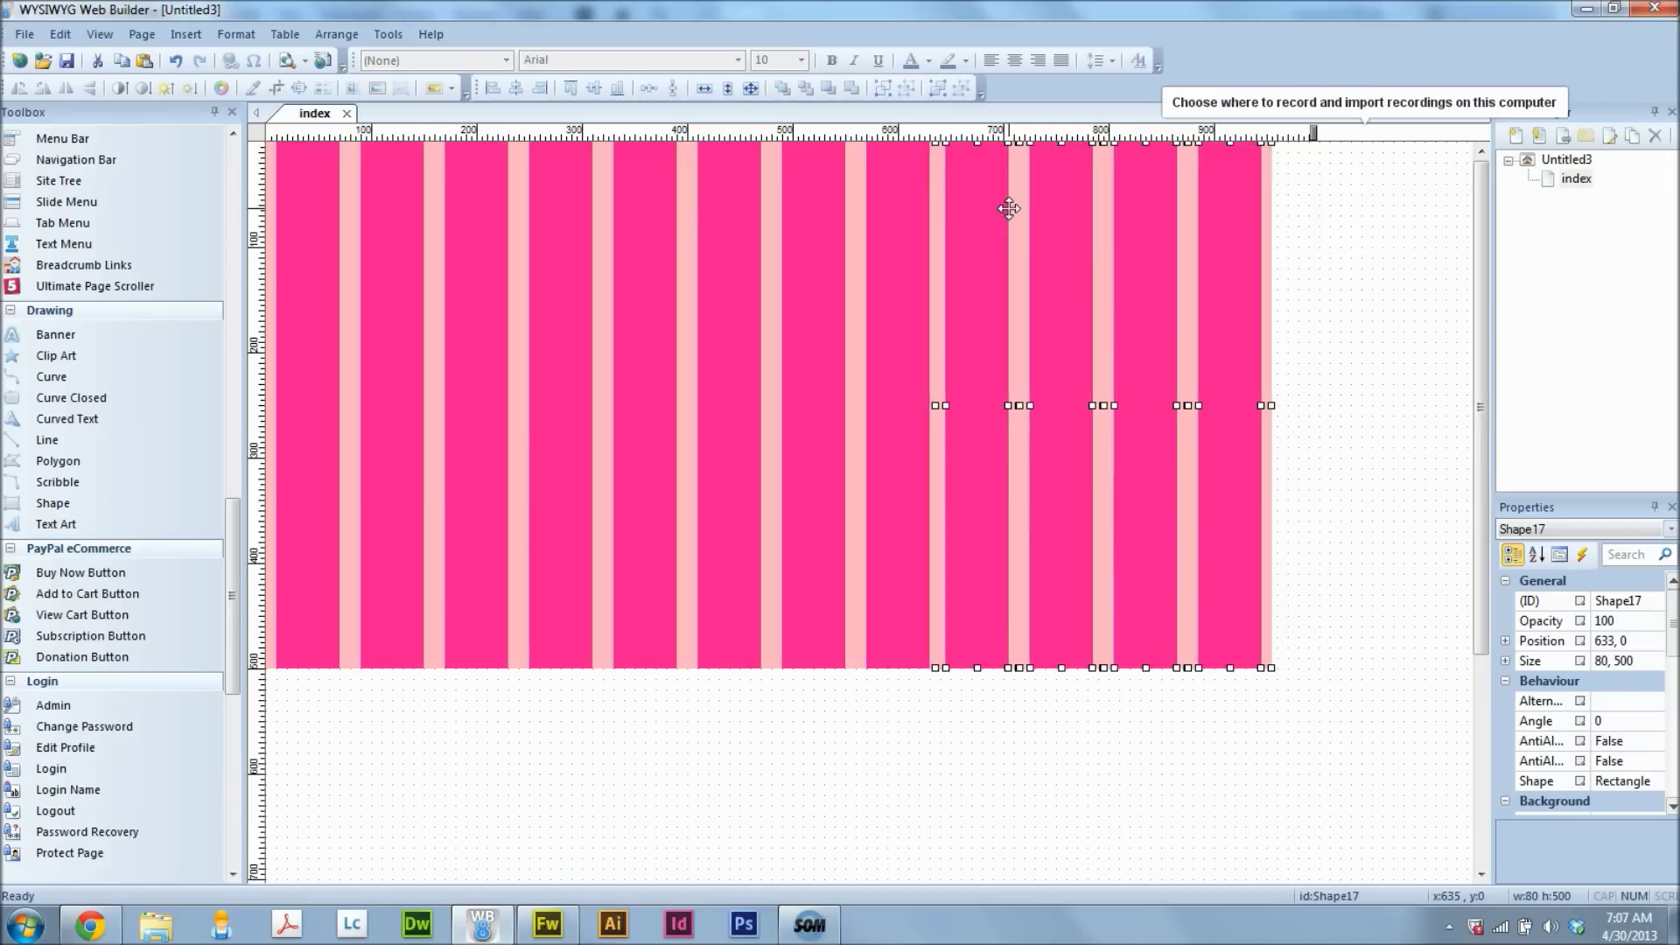
pyautogui.press('Right')
pyautogui.press('Right')
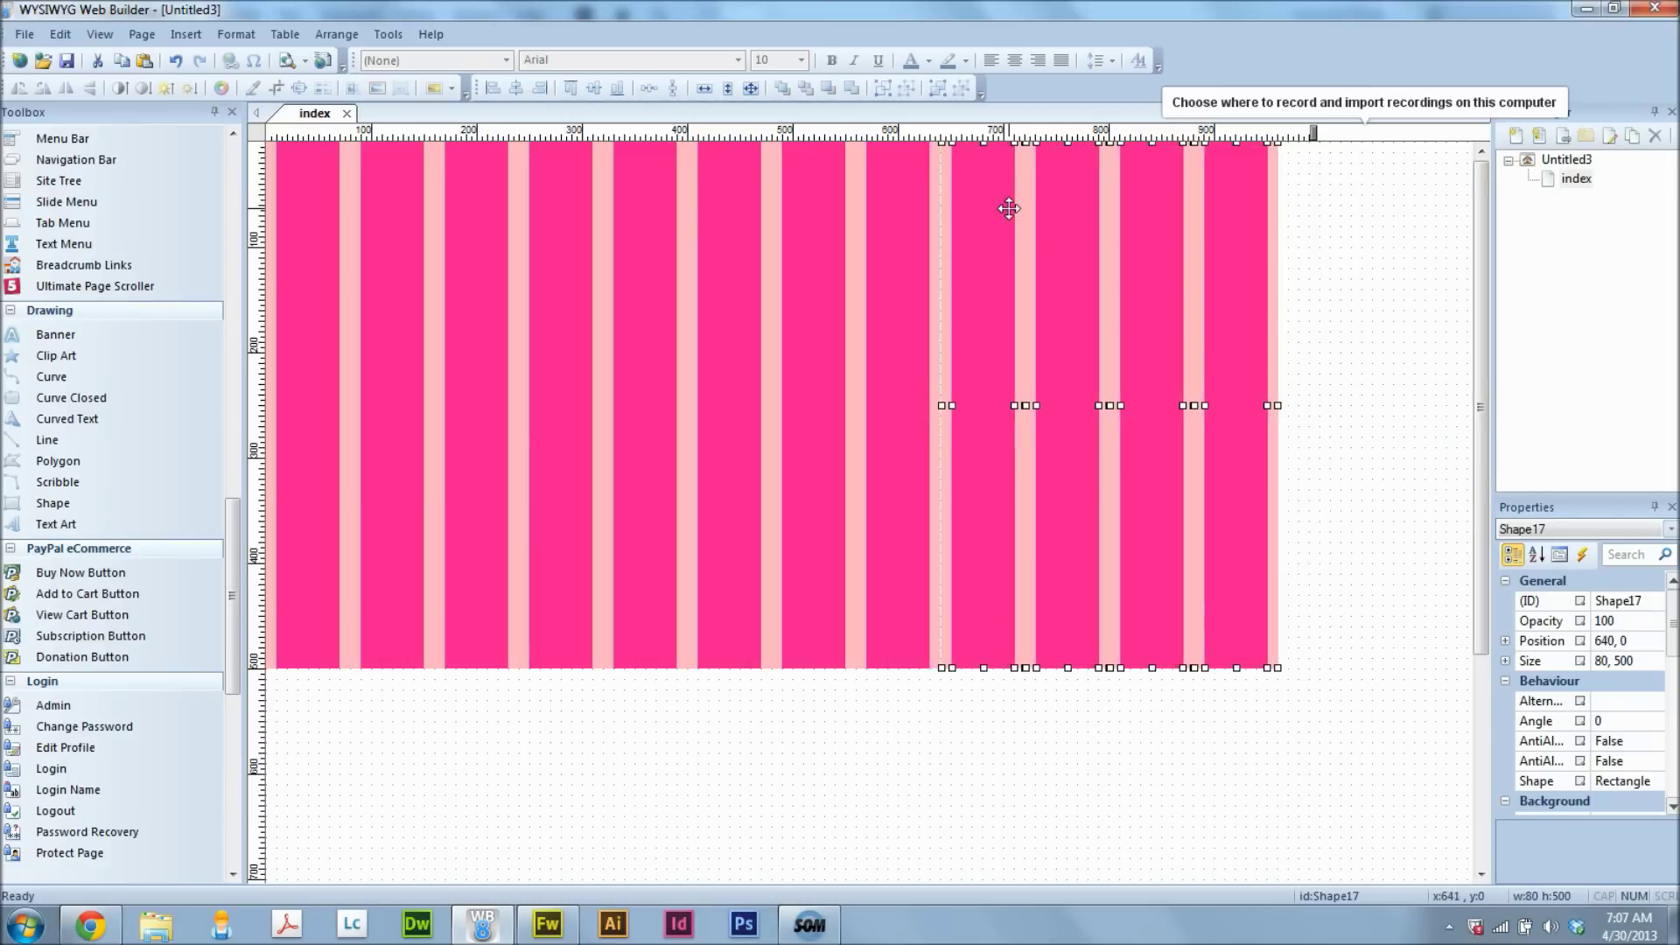
pyautogui.press('Left')
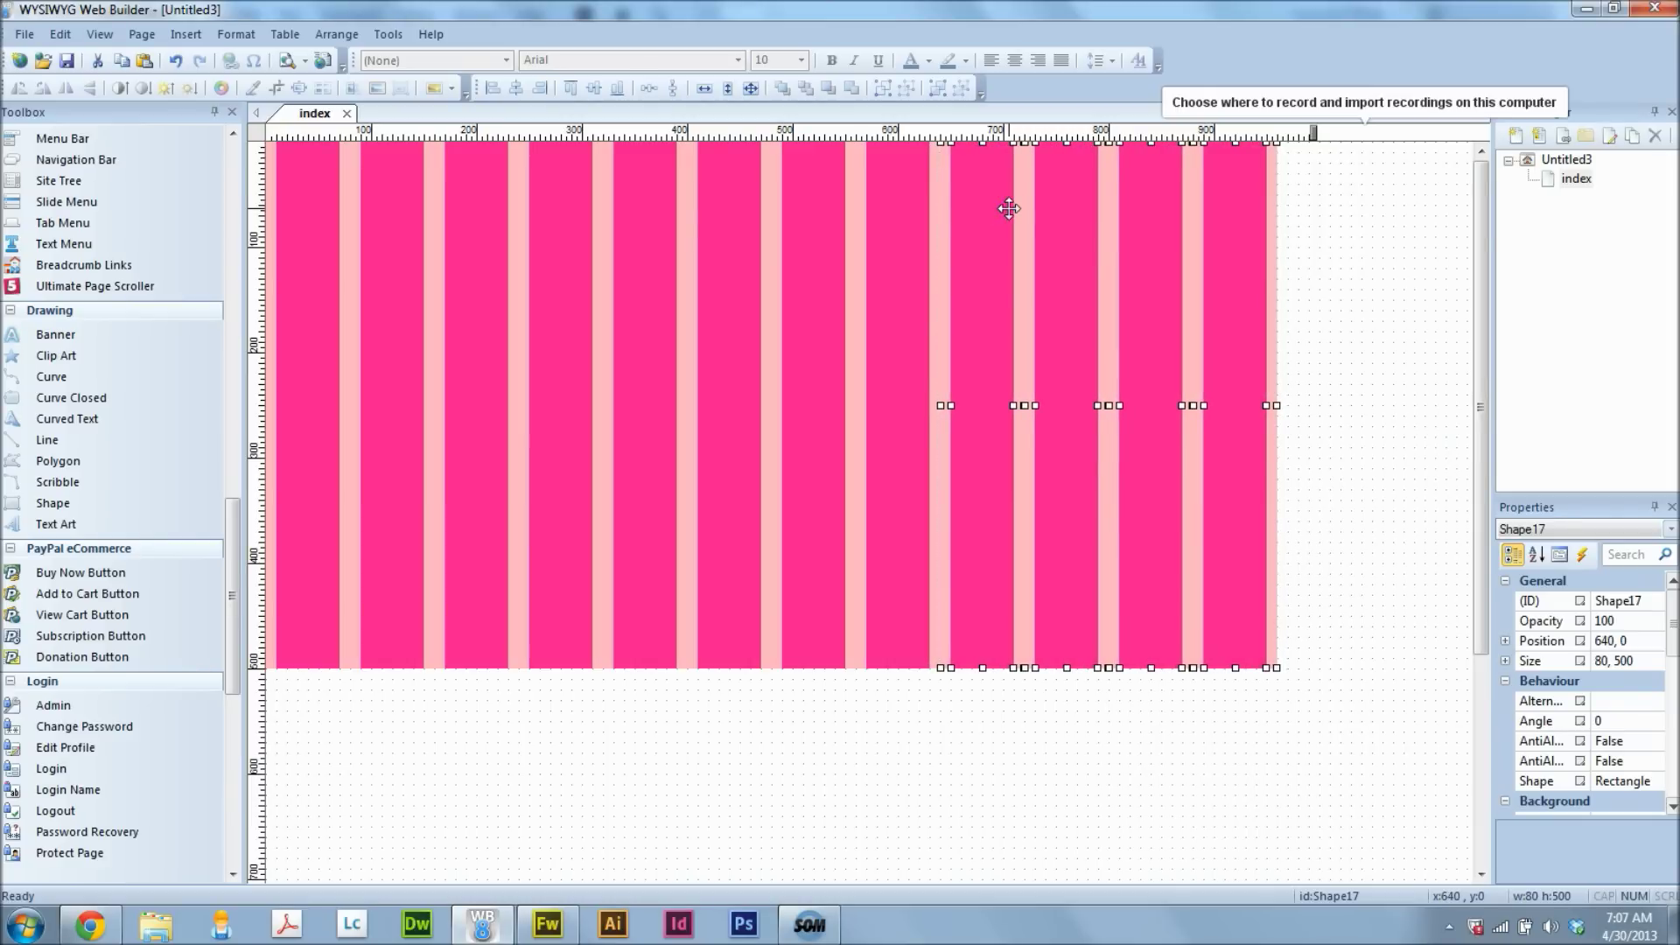
pyautogui.hotkey('ctrl', 'a')
pyautogui.click(1650, 610)
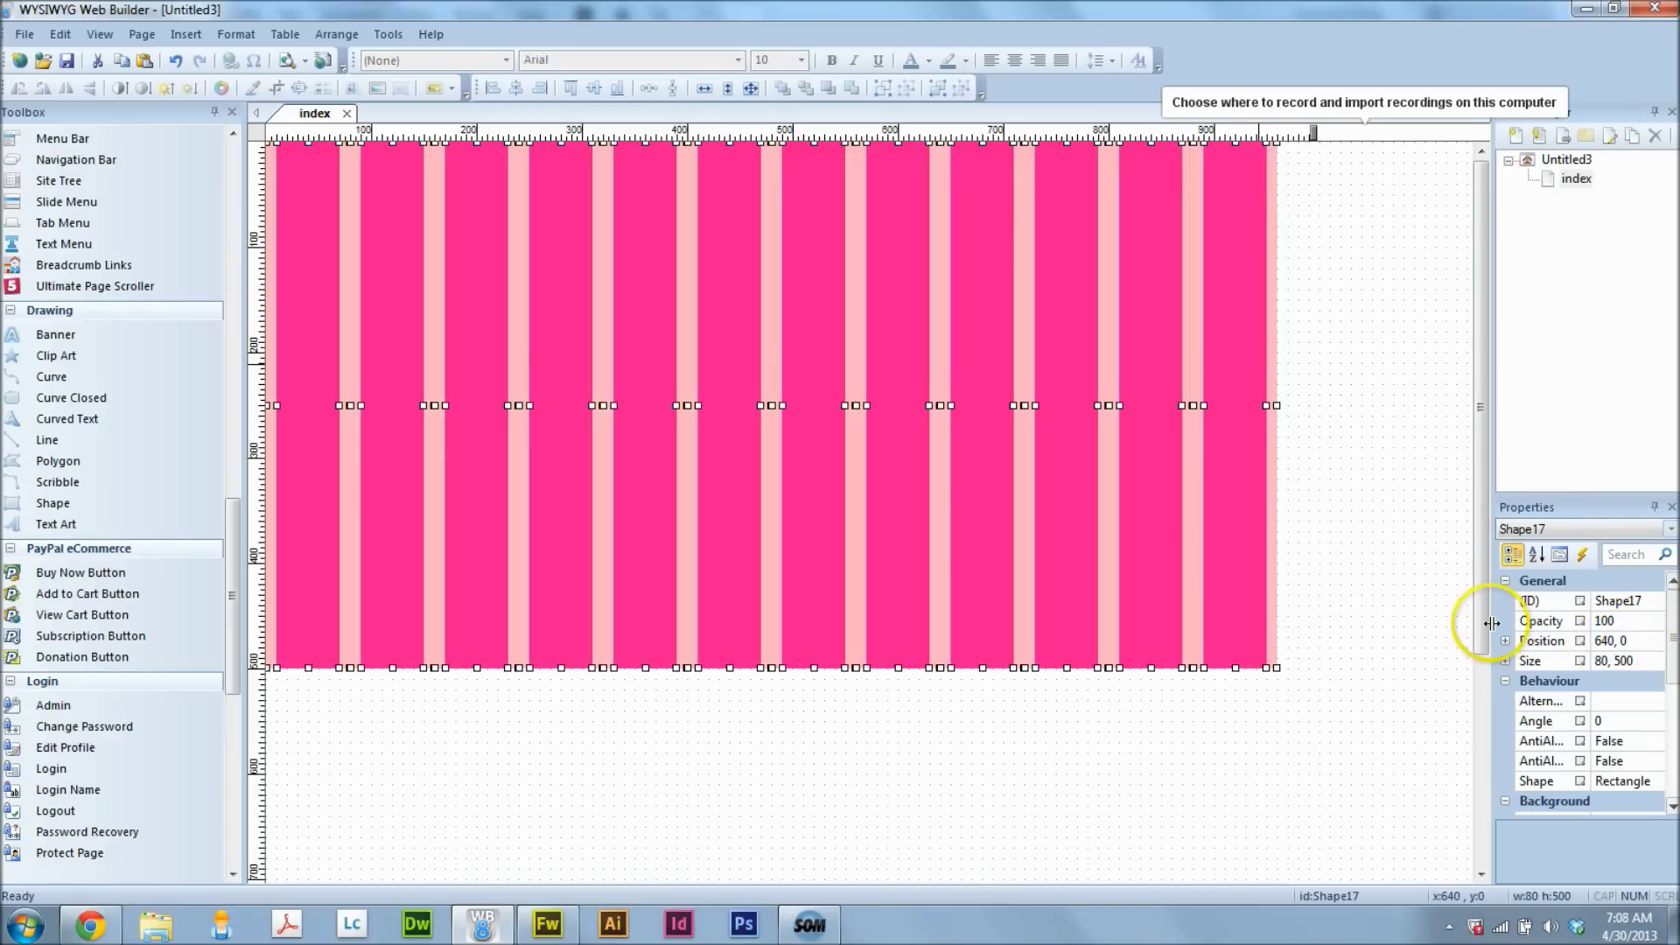
pyautogui.moveTo(1371, 710); pyautogui.dragTo(317, 501)
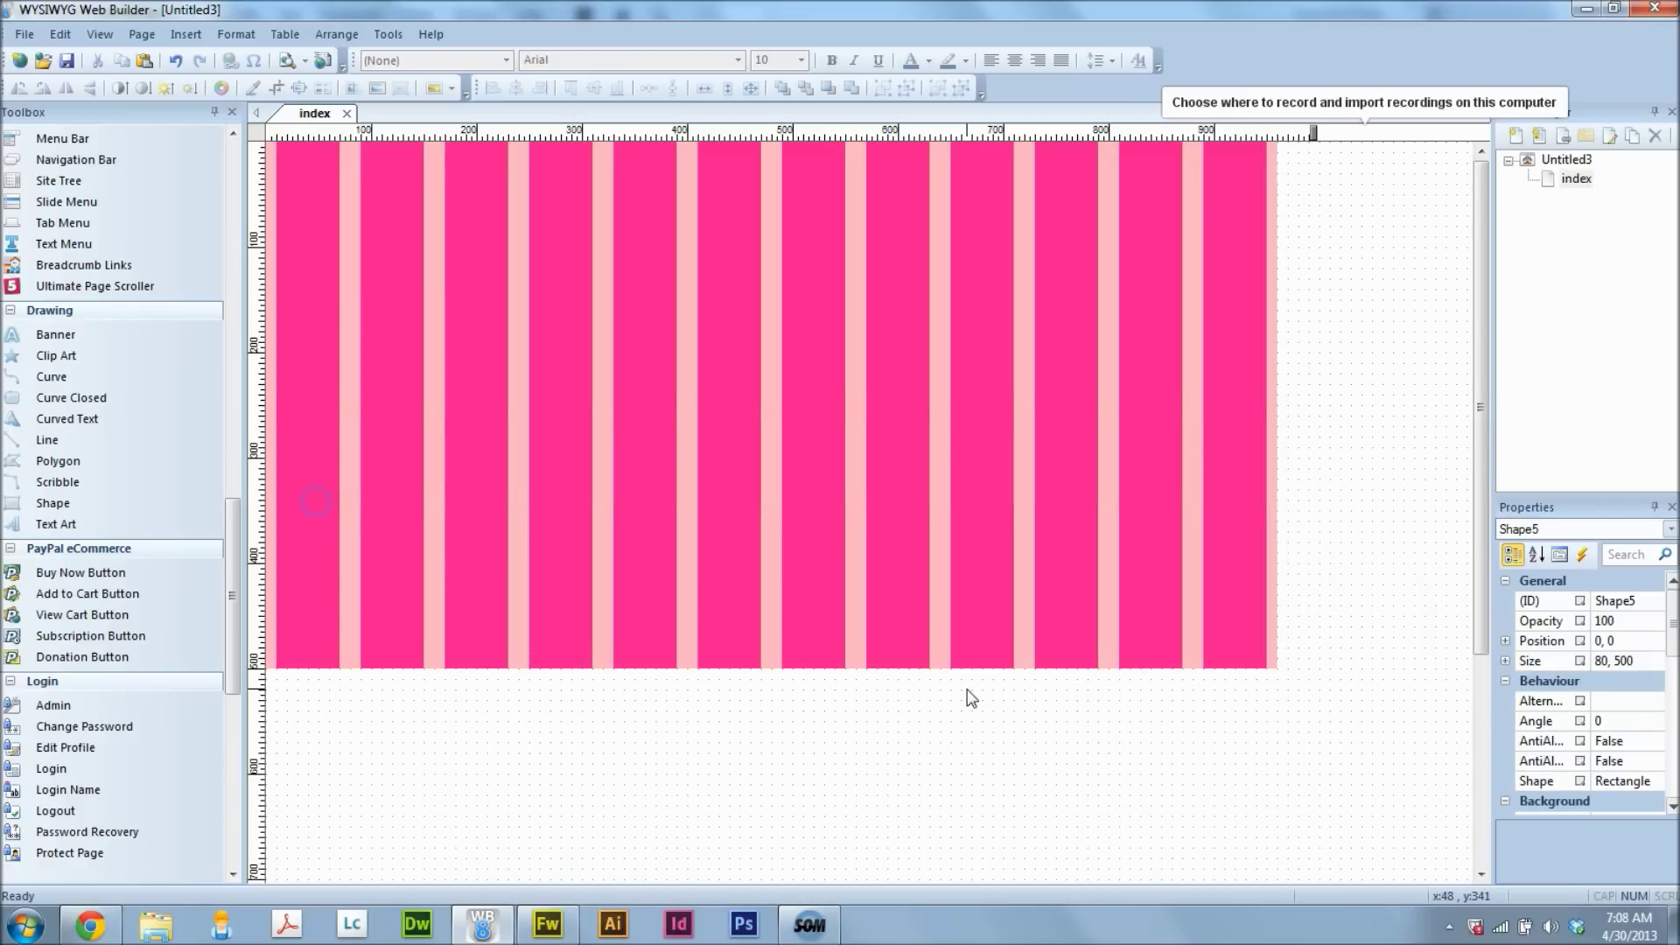
pyautogui.click(1106, 754)
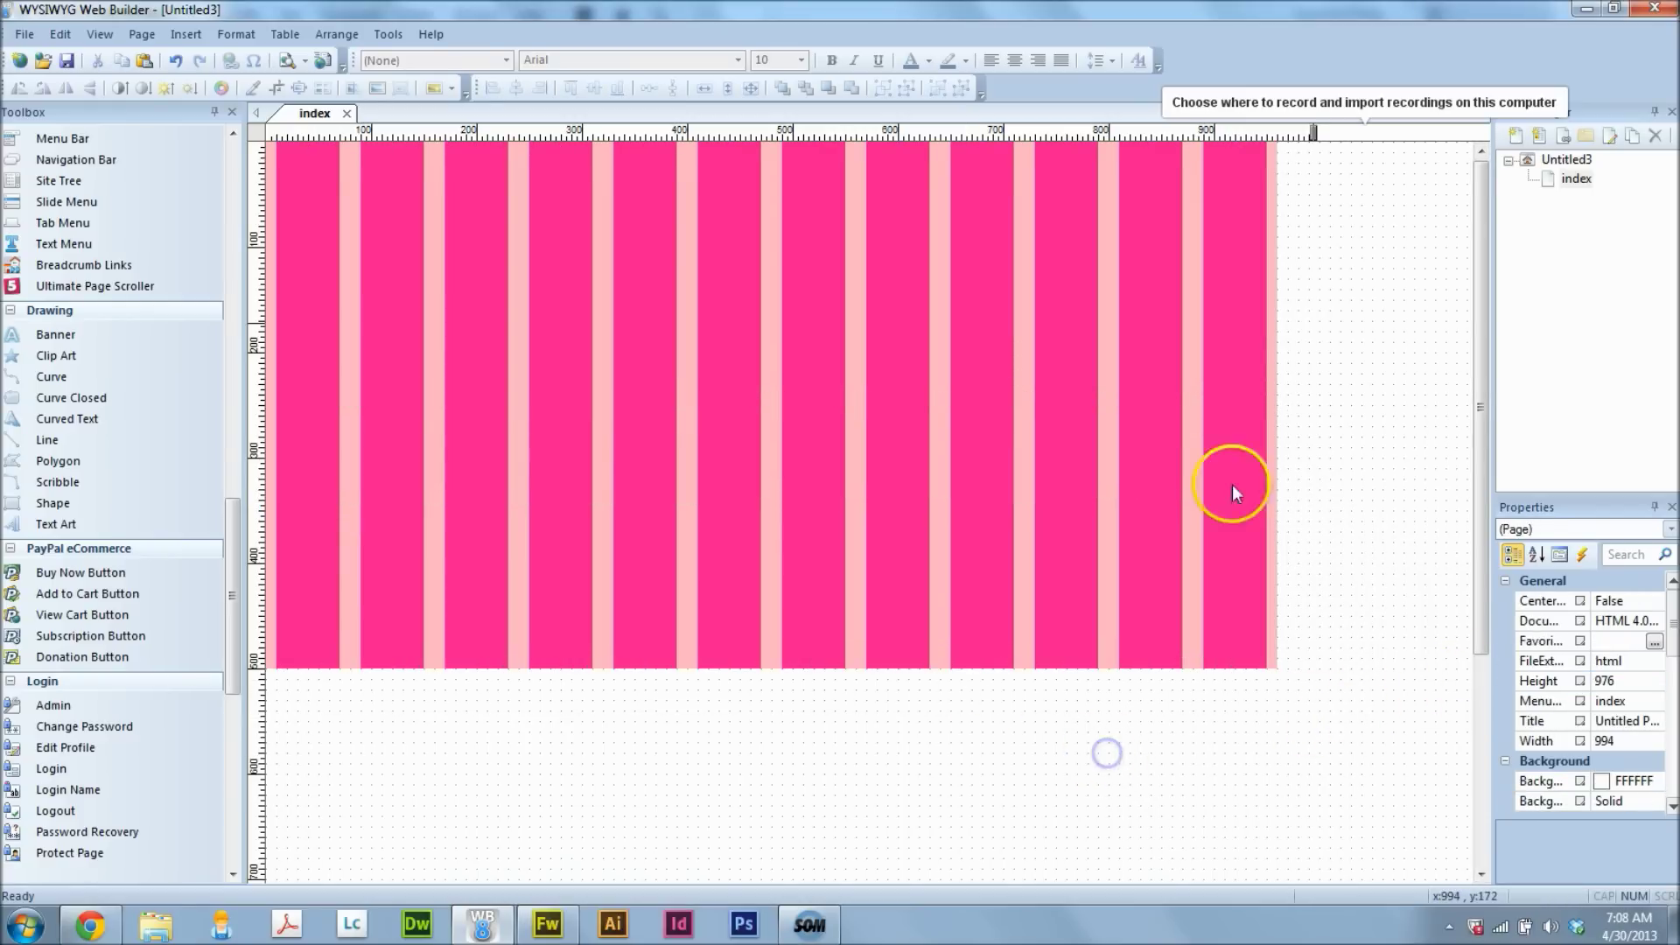
pyautogui.click(1271, 163)
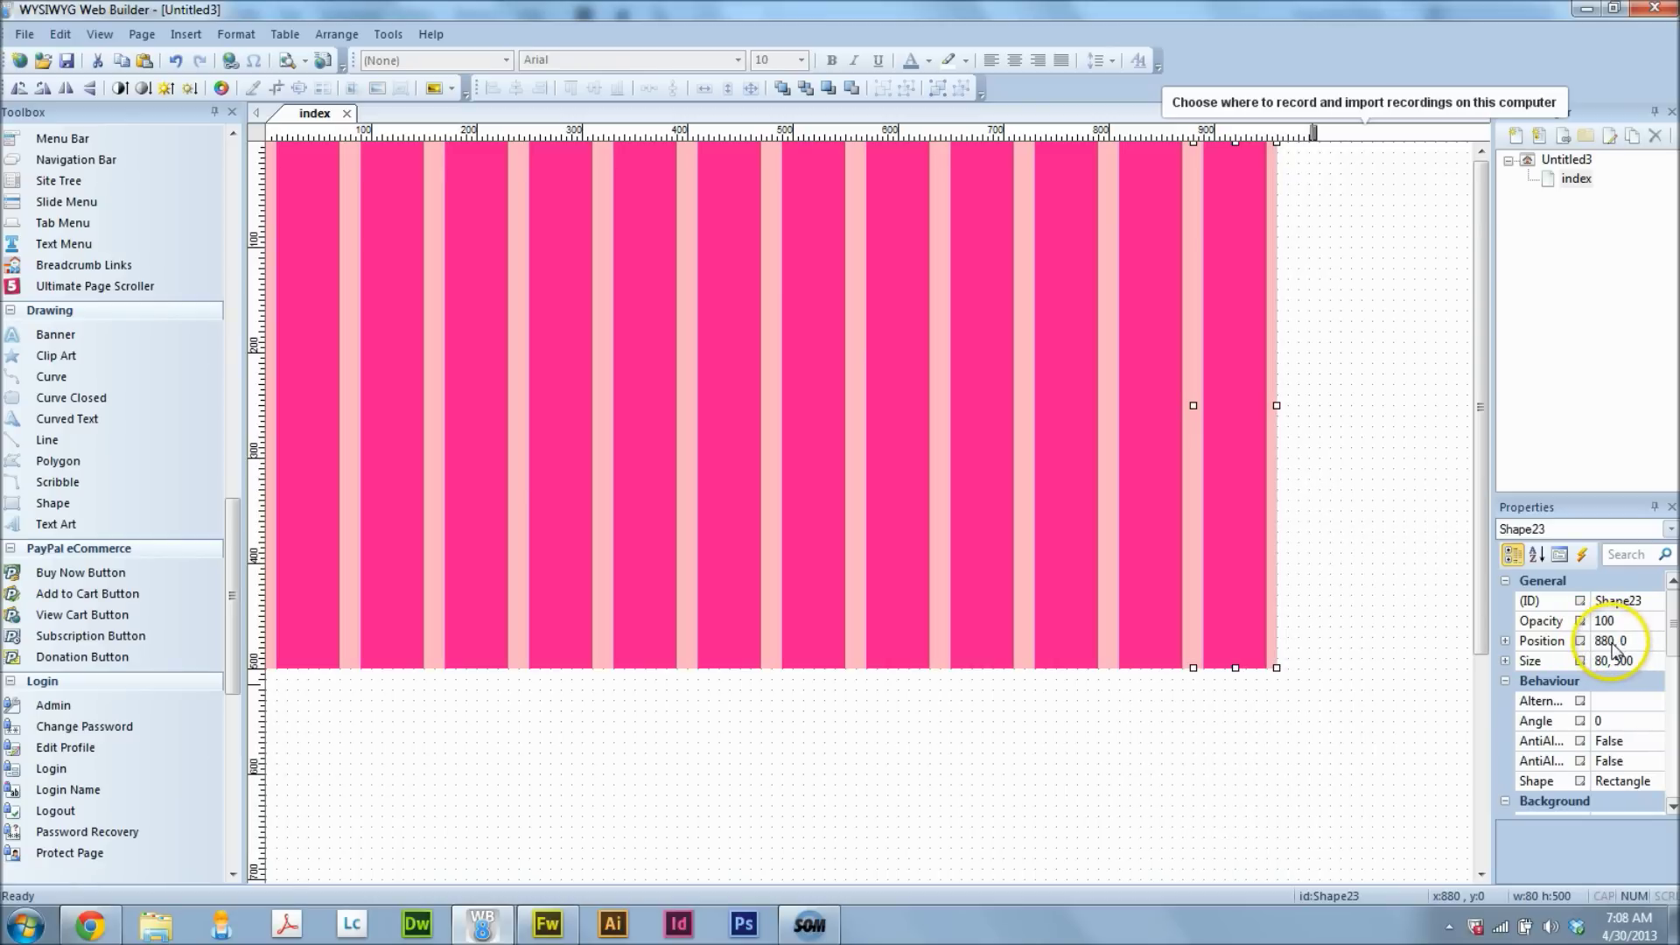
pyautogui.click(1185, 767)
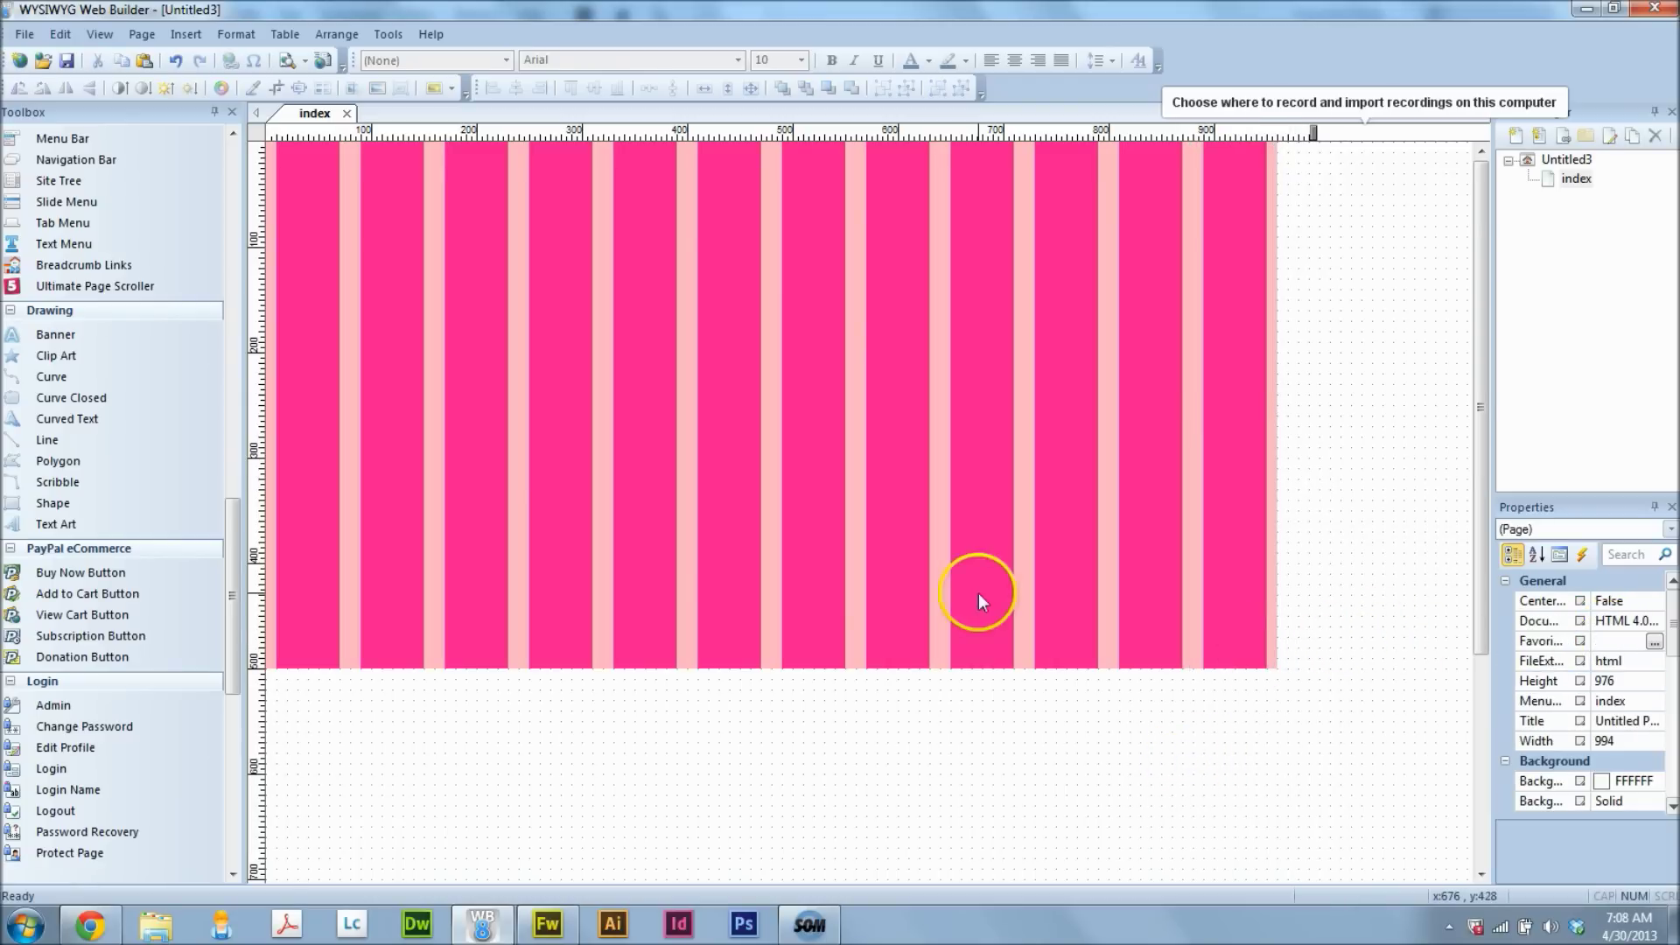
pyautogui.click(1483, 544)
pyautogui.click(1483, 437)
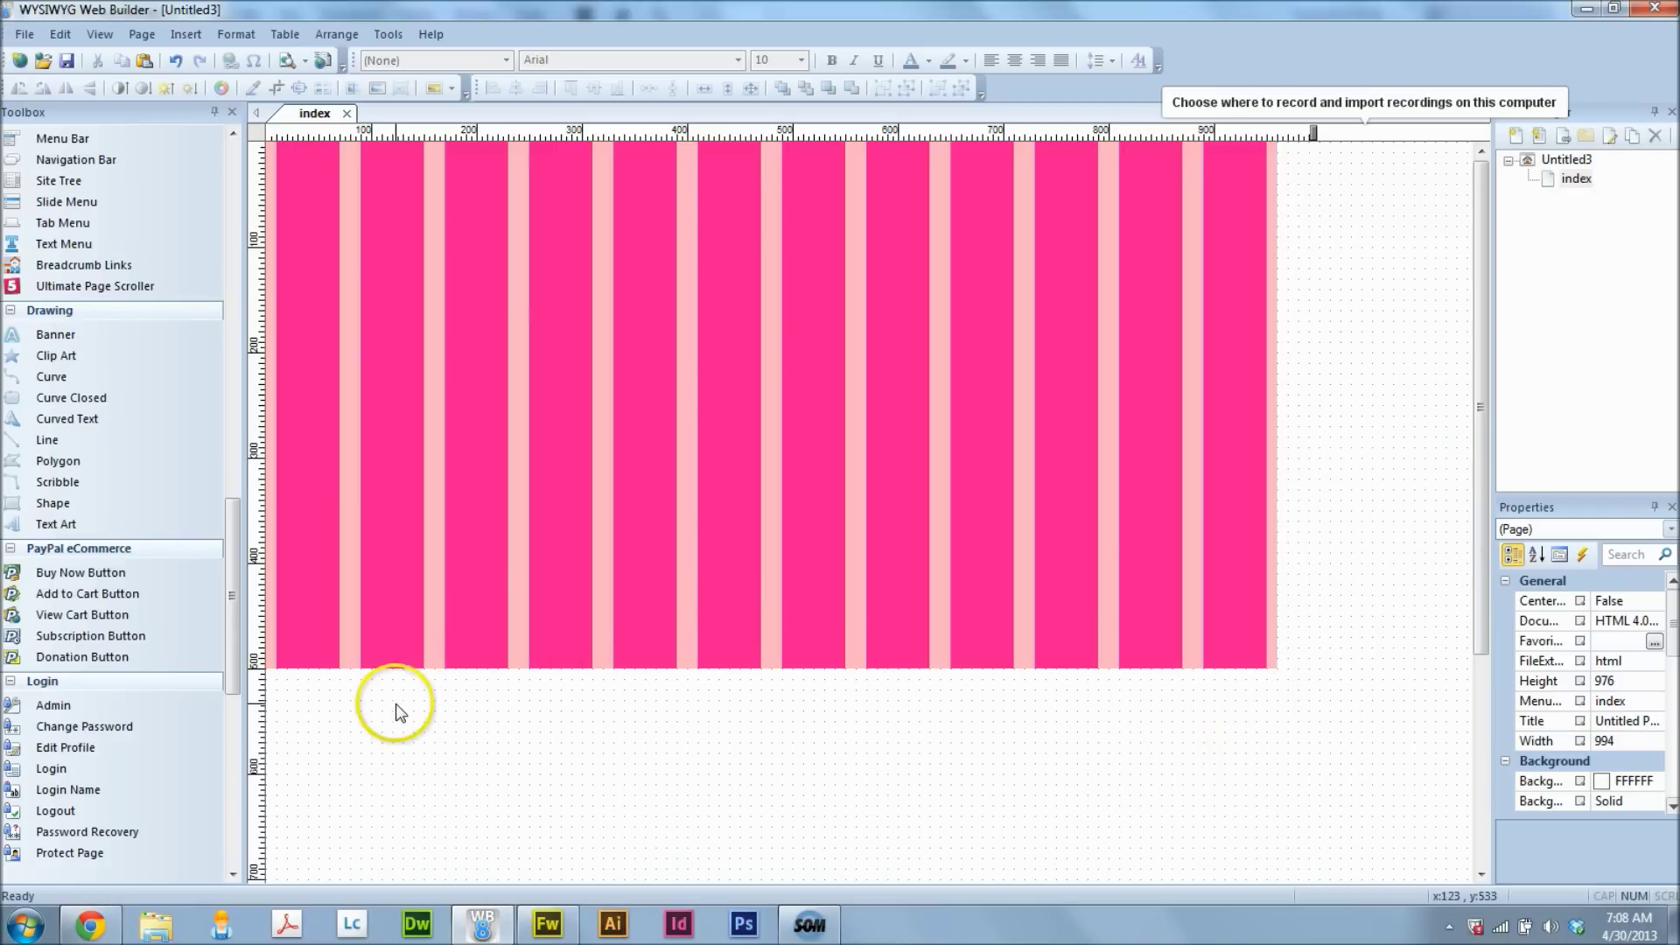
# Drag vertical guides from the left ruler, aligning the first with the first column's padding edge
pyautogui.moveTo(256, 752); pyautogui.dragTo(339, 749)
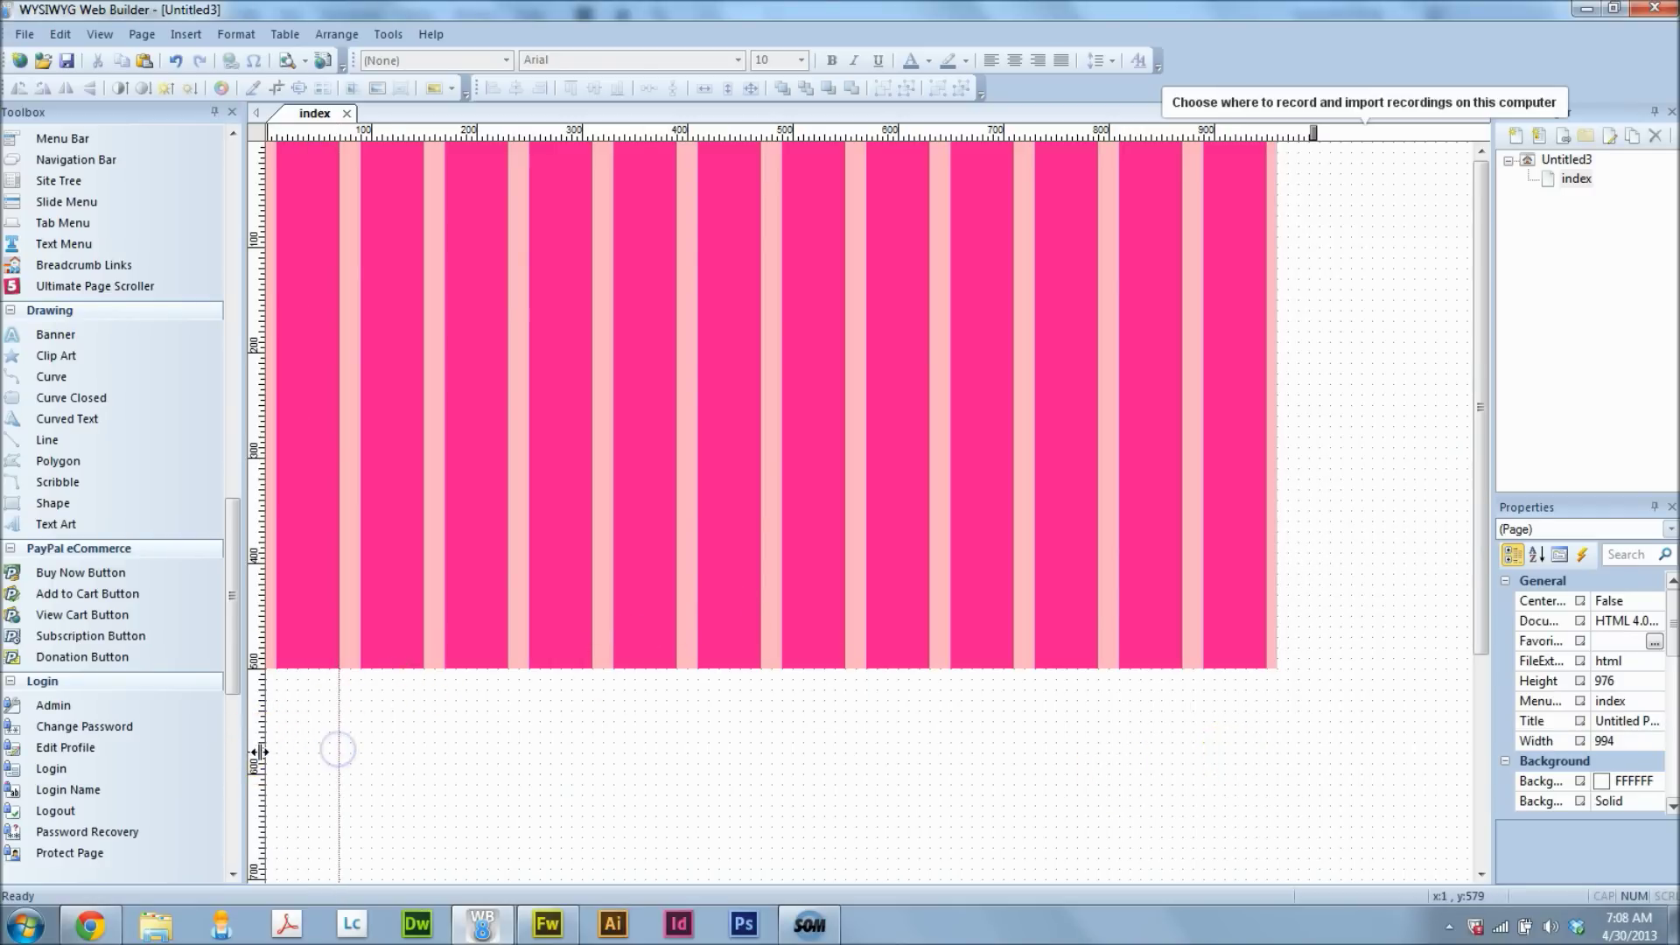
pyautogui.click(339, 739)
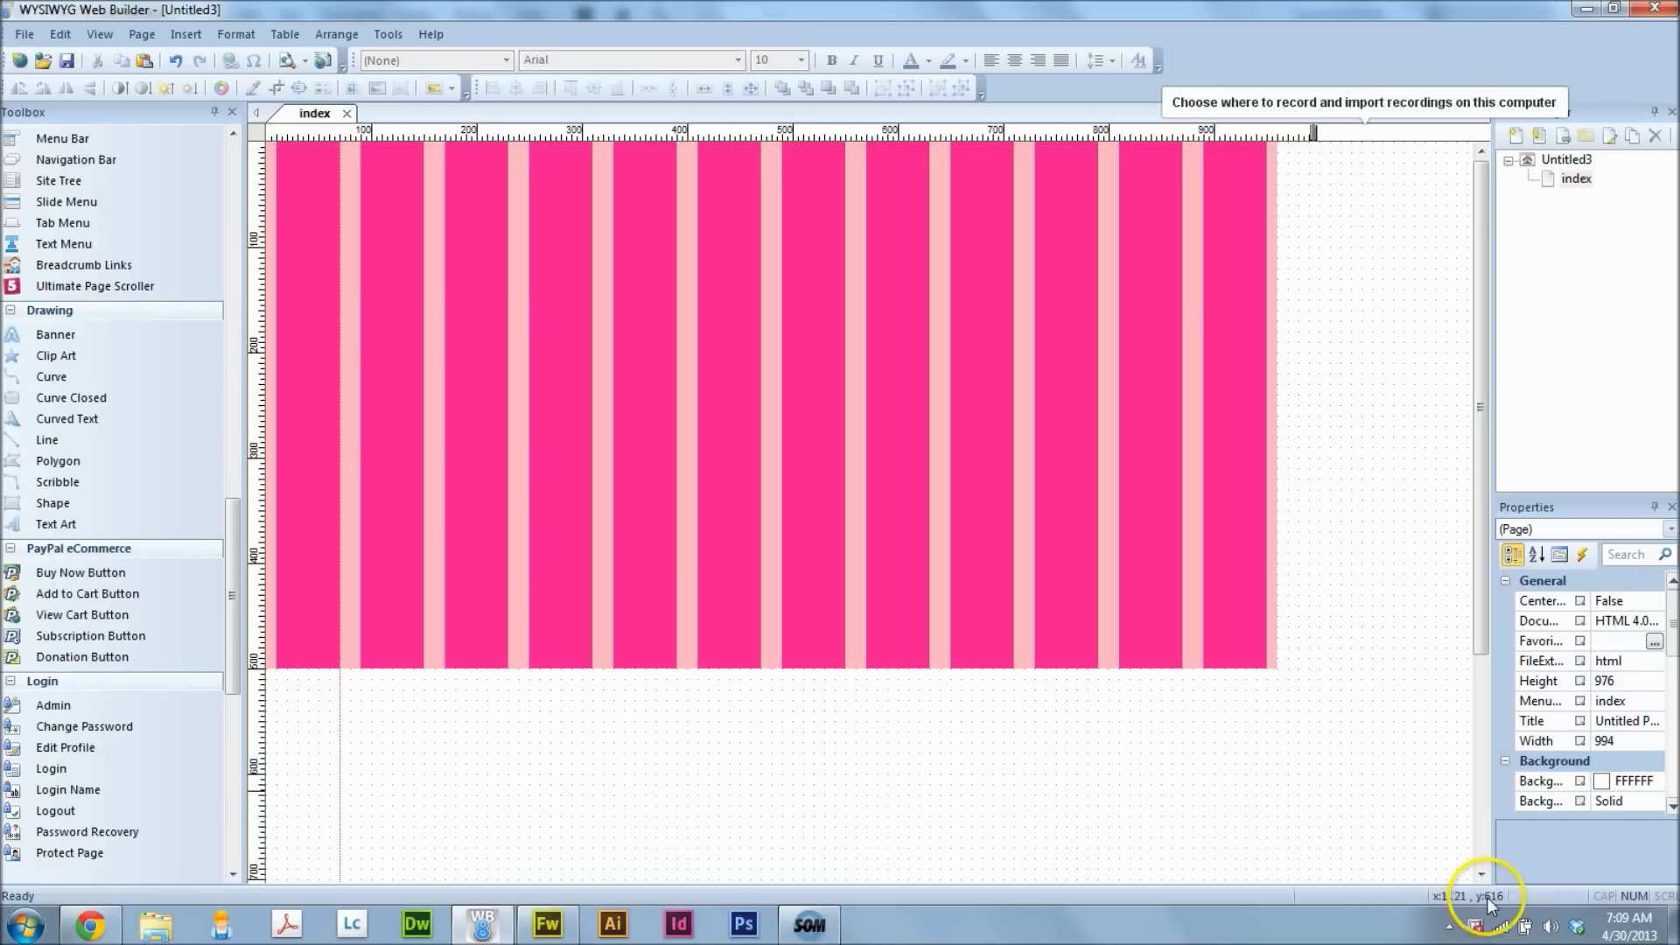
pyautogui.click(338, 753)
pyautogui.moveTo(339, 754); pyautogui.dragTo(339, 754)
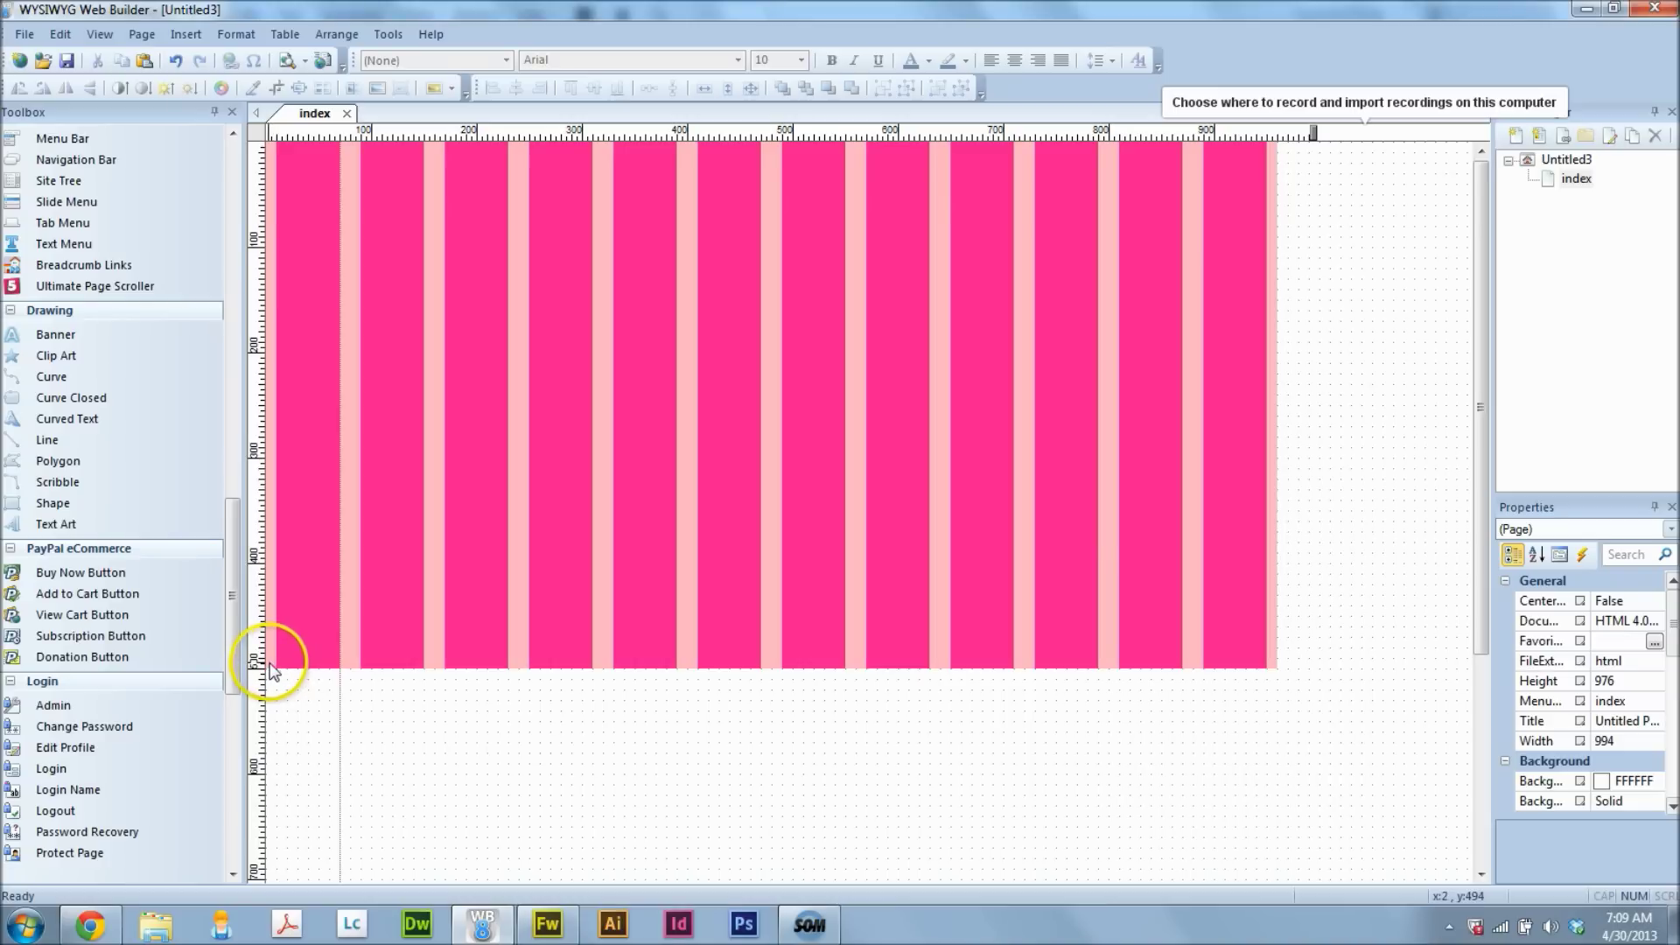
pyautogui.moveTo(262, 688); pyautogui.dragTo(277, 717)
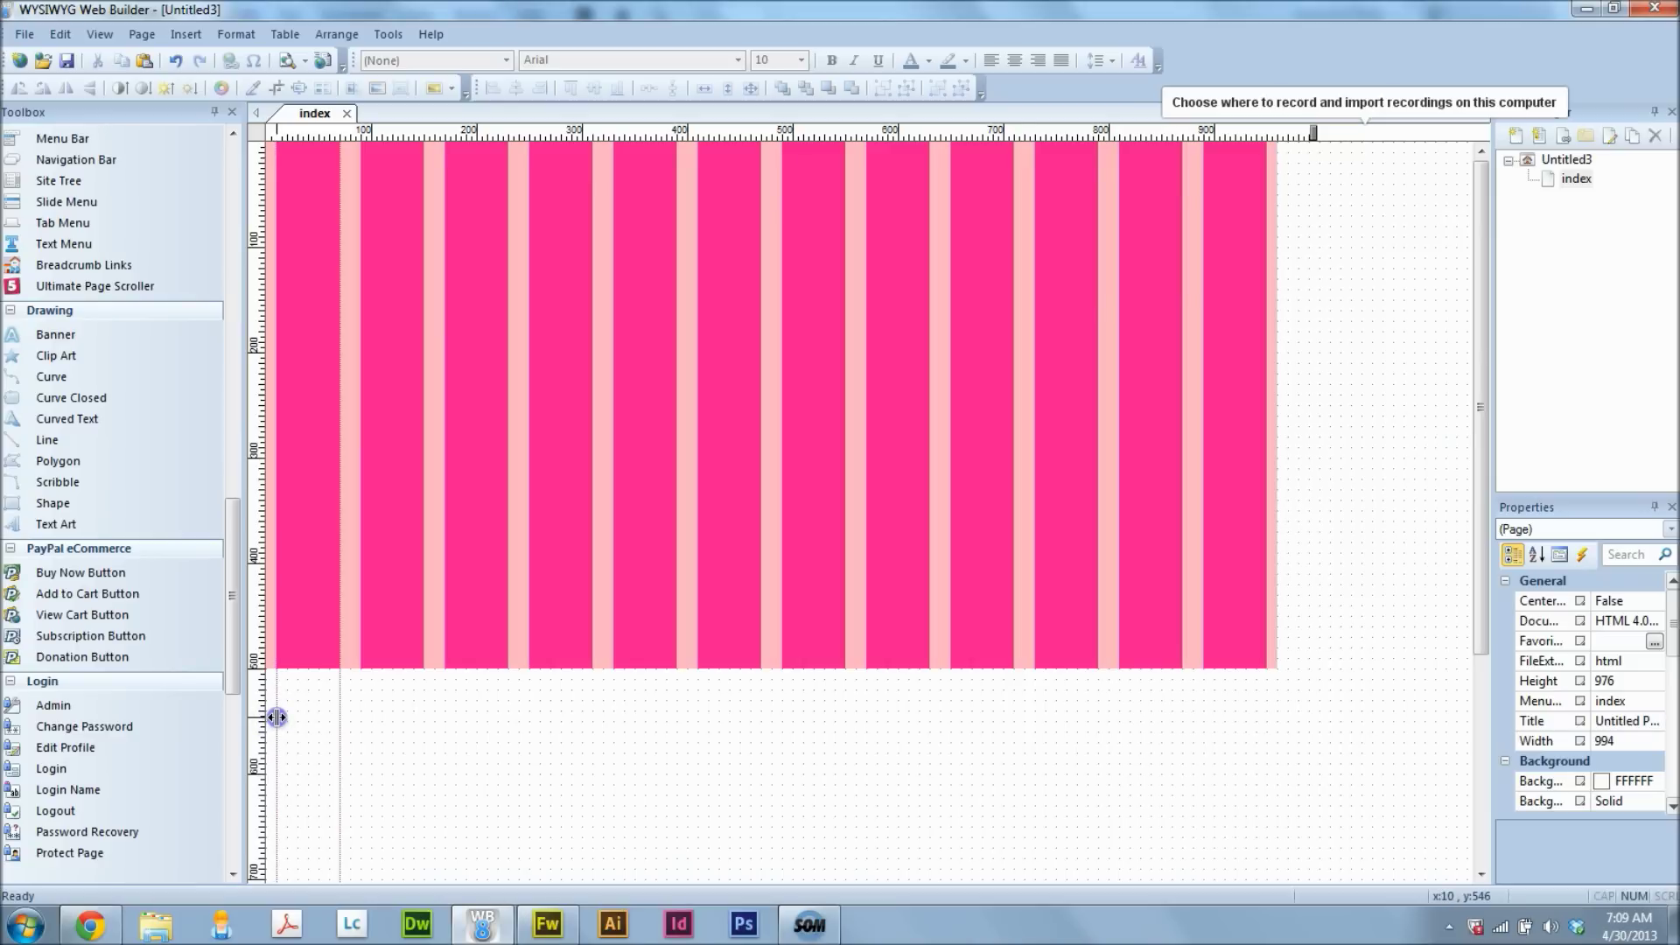
pyautogui.moveTo(277, 717); pyautogui.dragTo(454, 808)
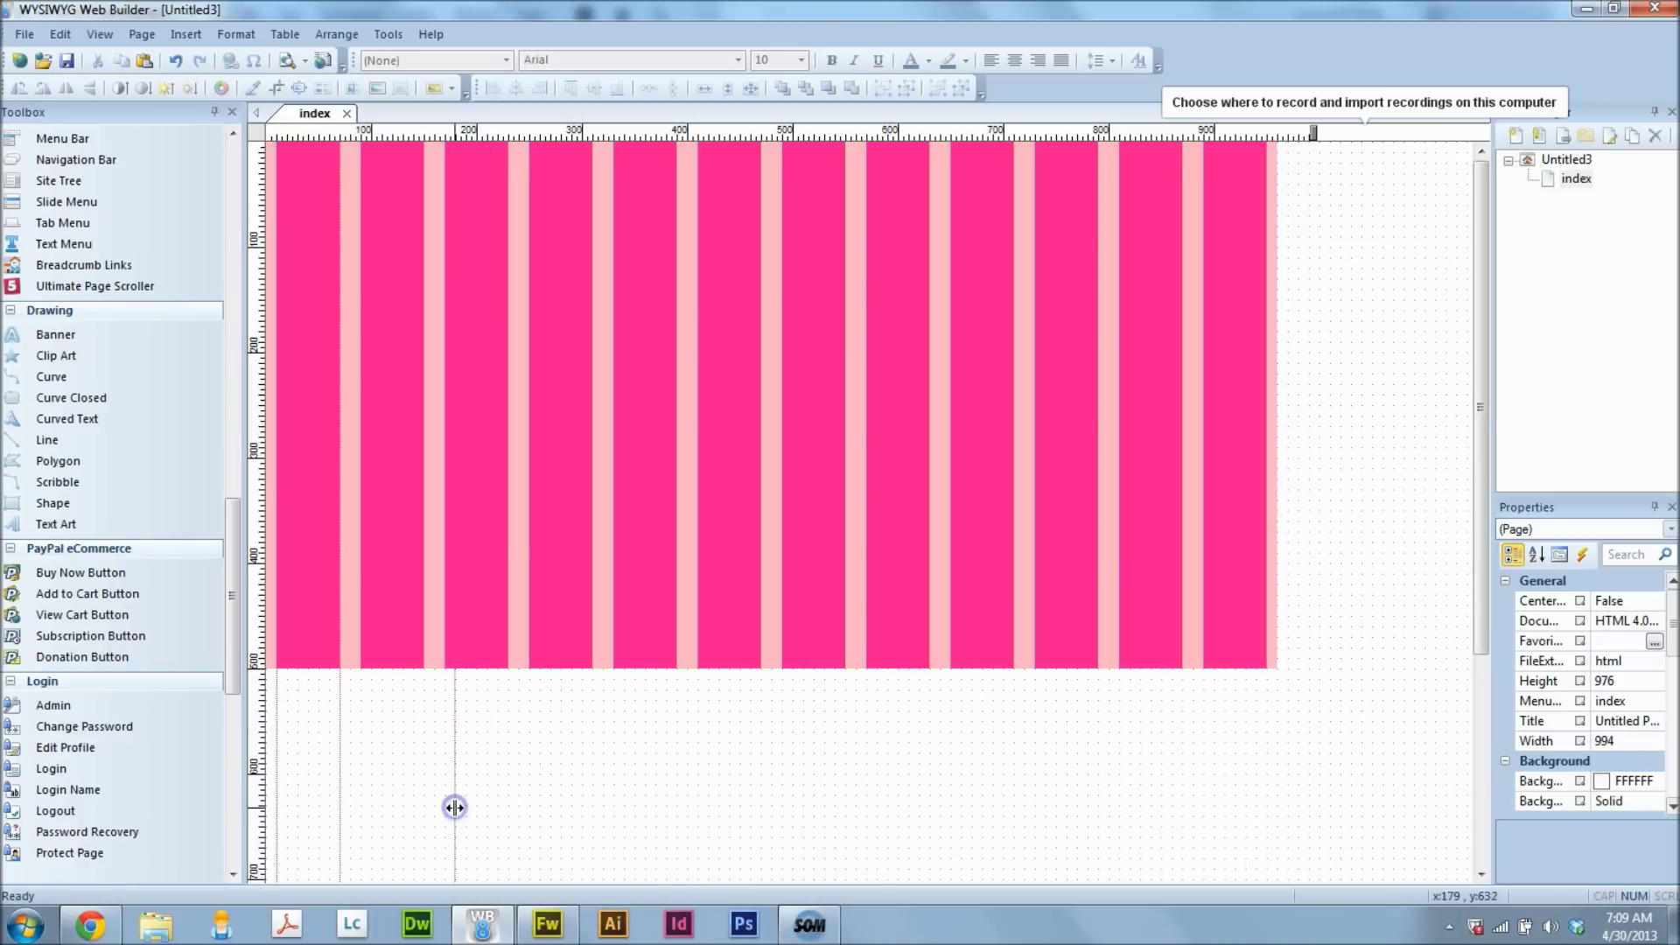
# Check a column's position and width, then drag the guide left onto the first column's padding
pyautogui.click(455, 815)
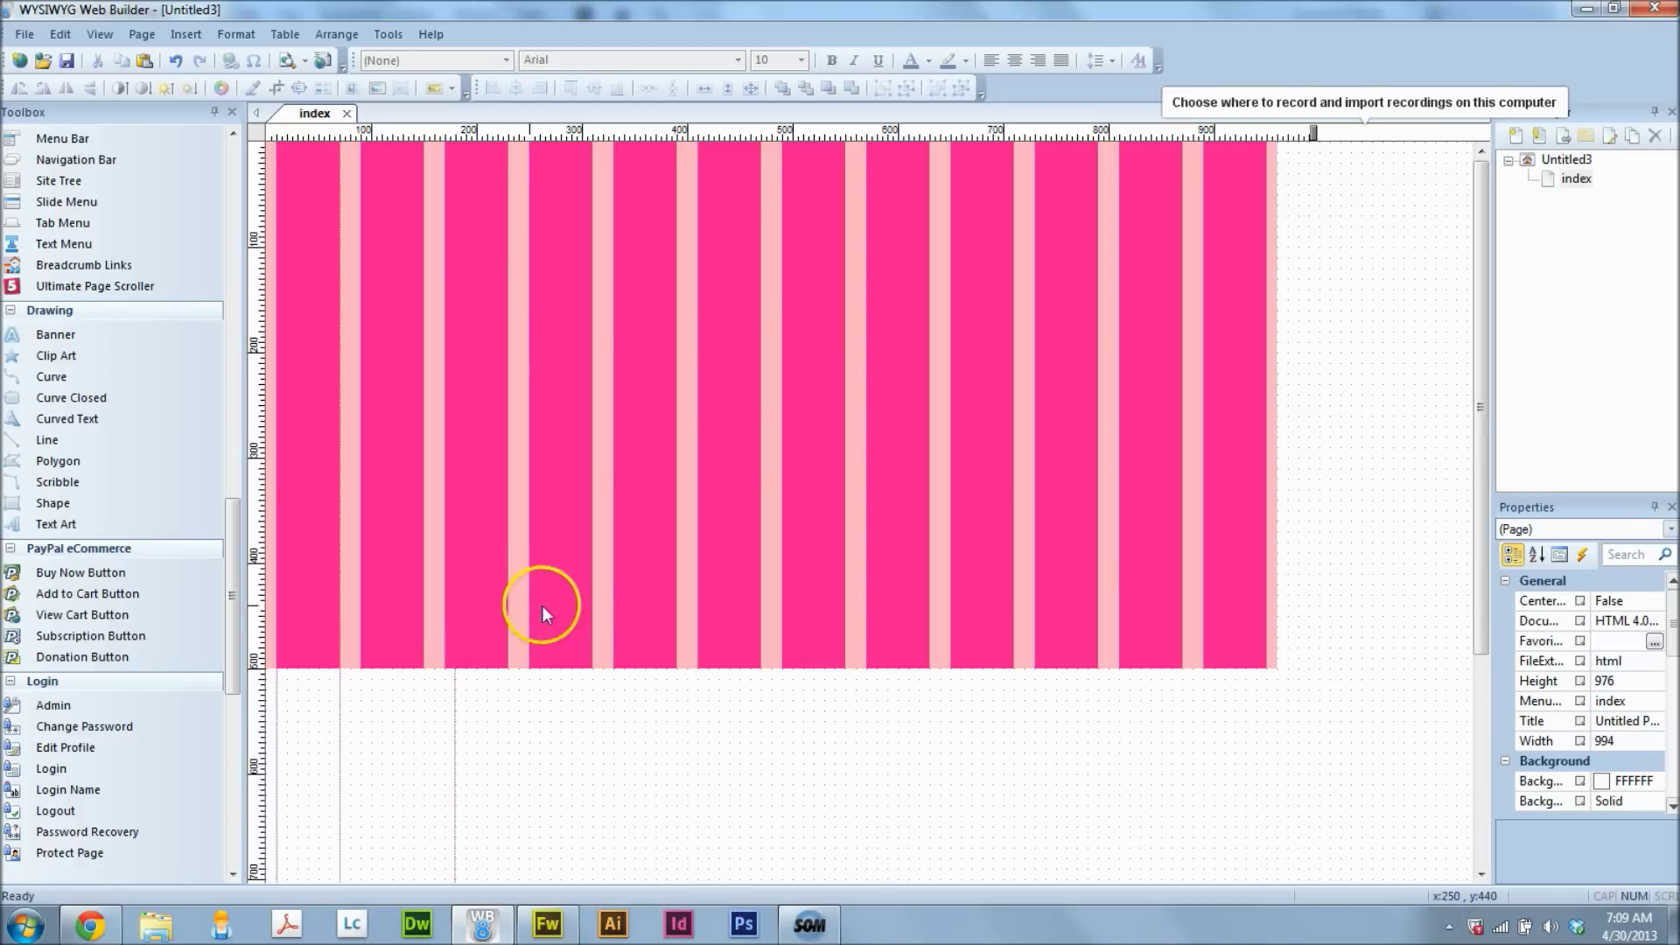
pyautogui.click(640, 614)
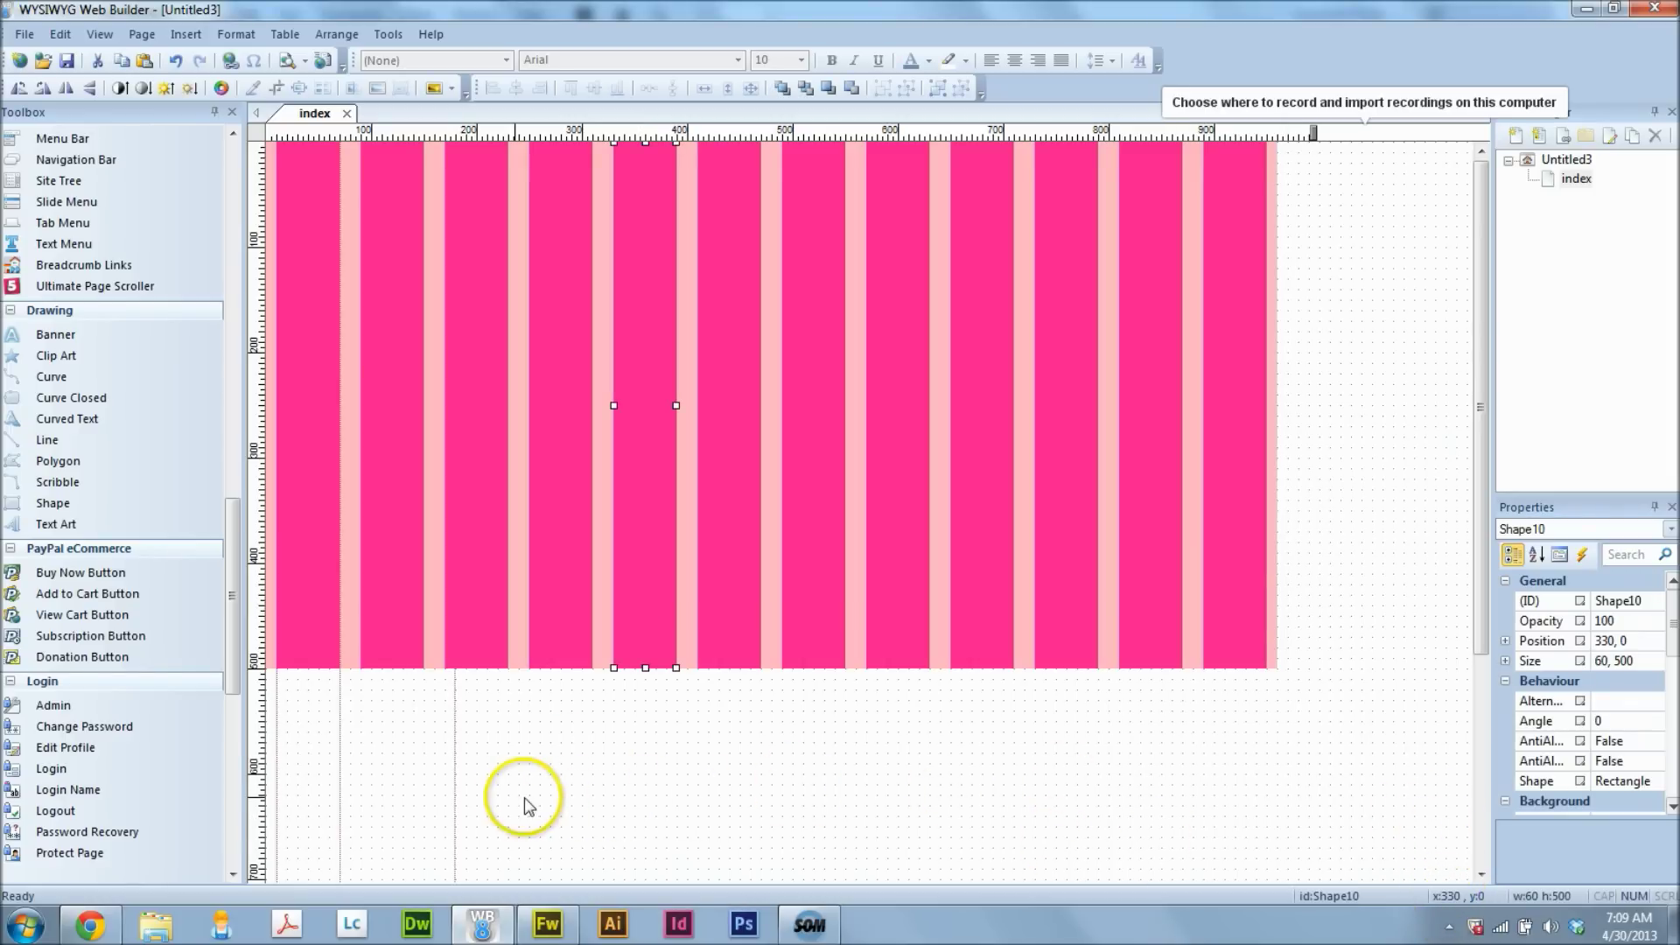
pyautogui.moveTo(455, 786); pyautogui.dragTo(1132, 792)
pyautogui.moveTo(951, 797); pyautogui.dragTo(439, 755)
pyautogui.click(686, 752)
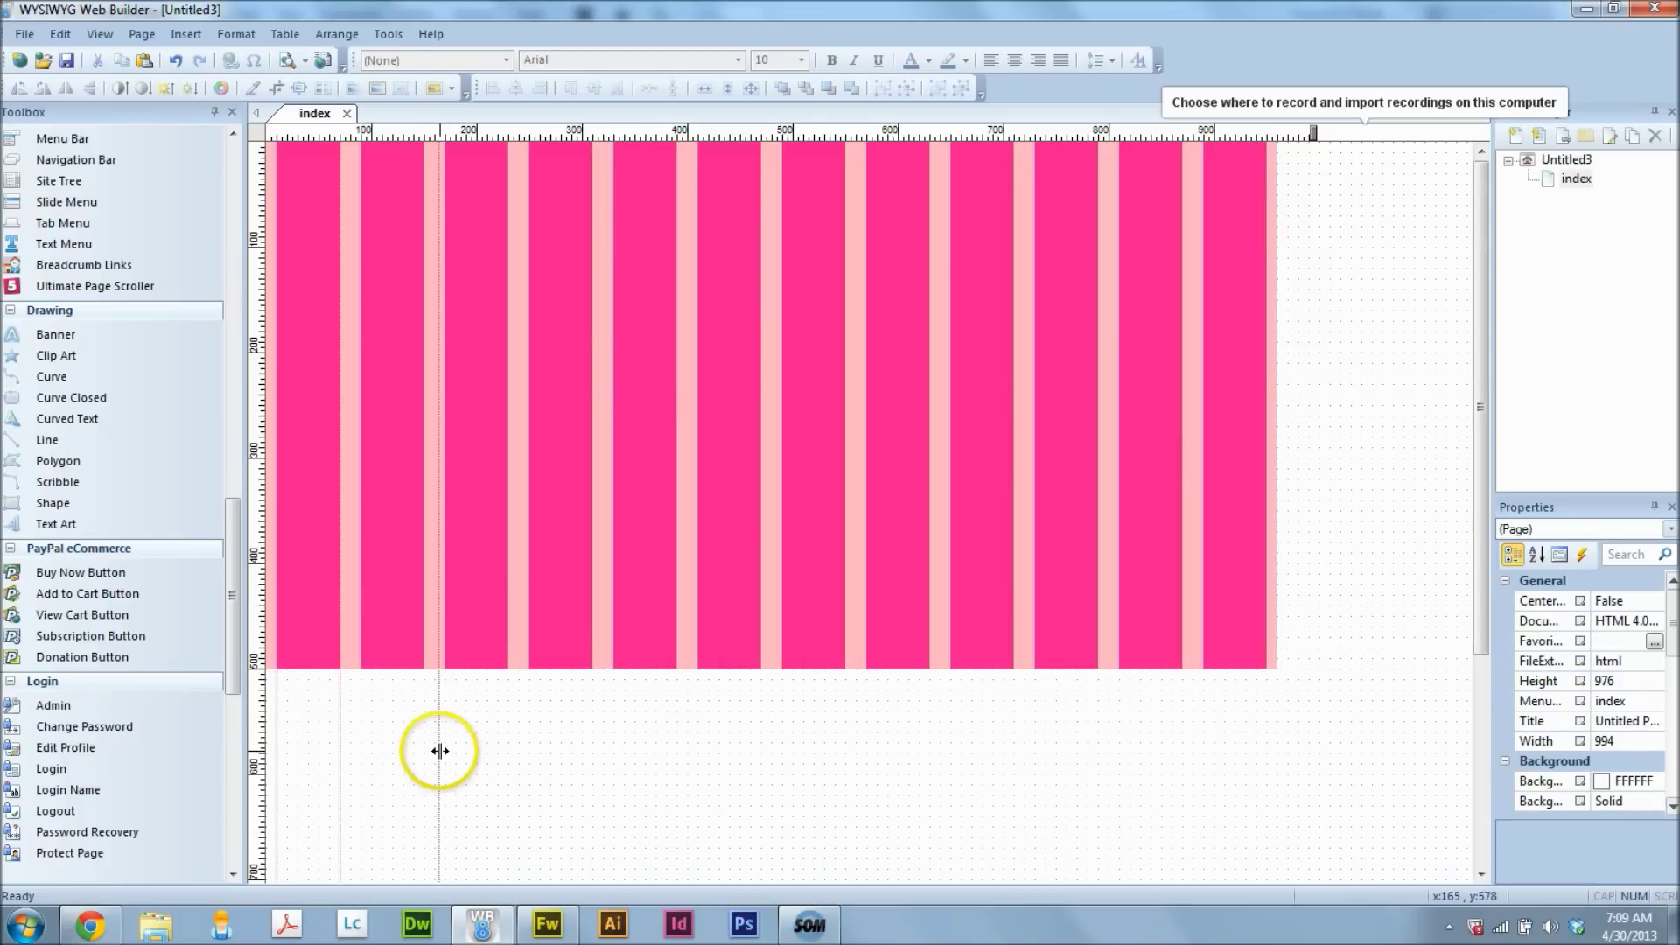
pyautogui.moveTo(438, 752)
pyautogui.mouseDown()
pyautogui.moveTo(349, 753)
pyautogui.moveTo(492, 767)
pyautogui.moveTo(361, 789)
pyautogui.mouseUp()
# Add guides along the second column's padding edges, dragging a misplaced one back to the ruler
pyautogui.moveTo(255, 769); pyautogui.dragTo(423, 754)
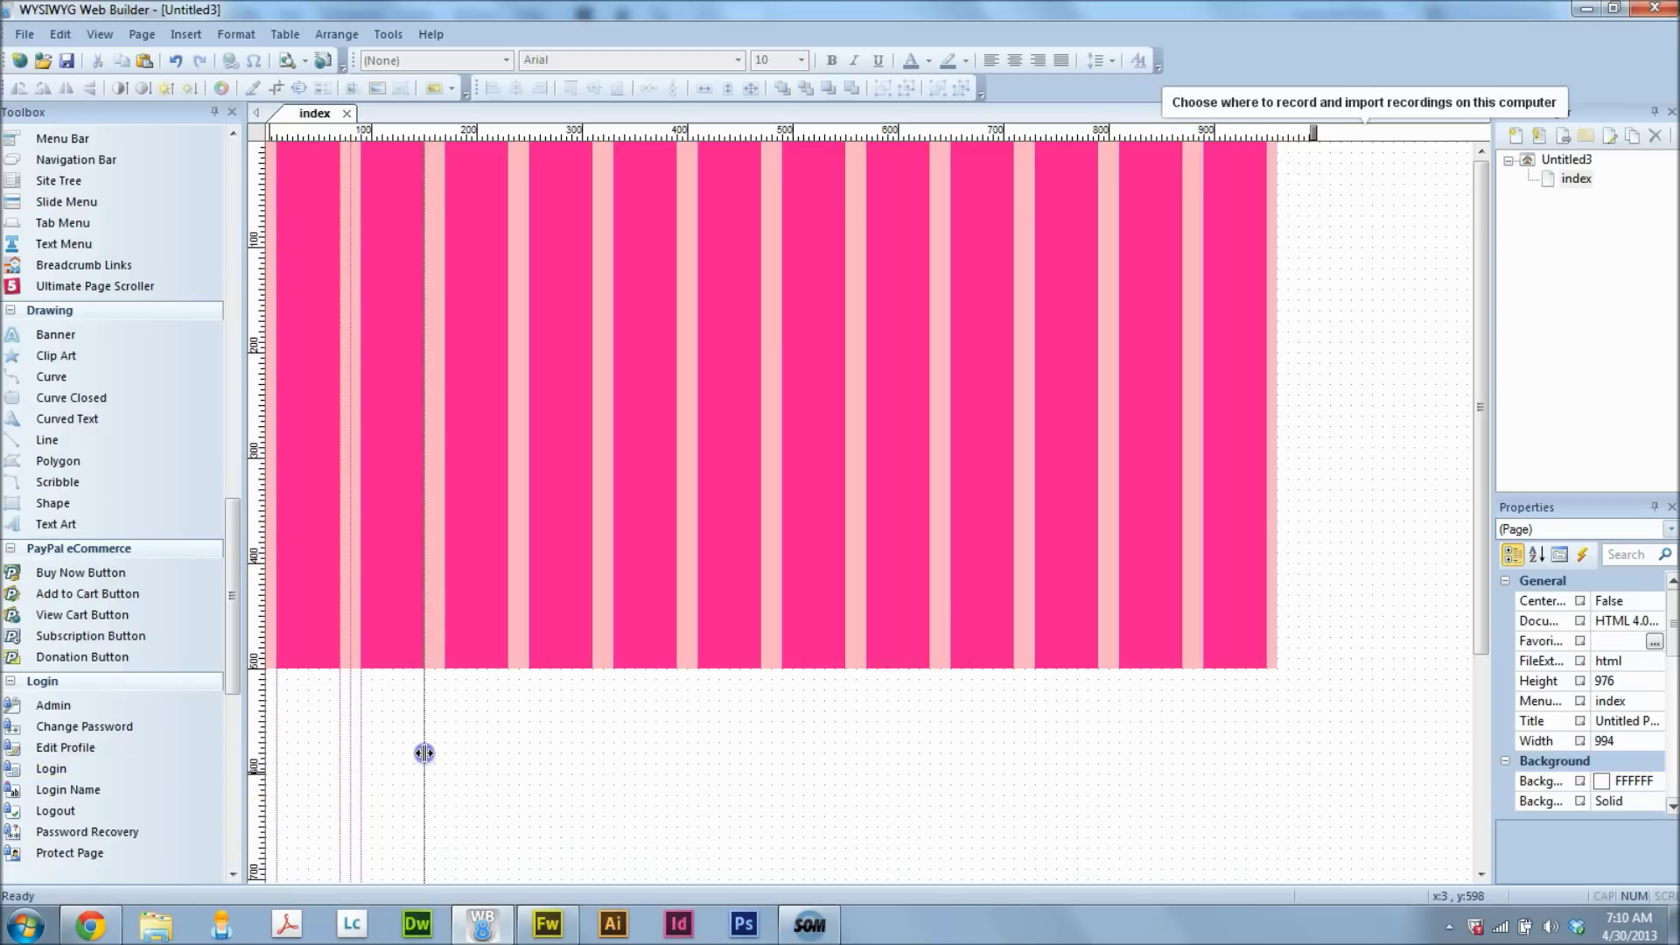
pyautogui.moveTo(424, 754); pyautogui.dragTo(423, 754)
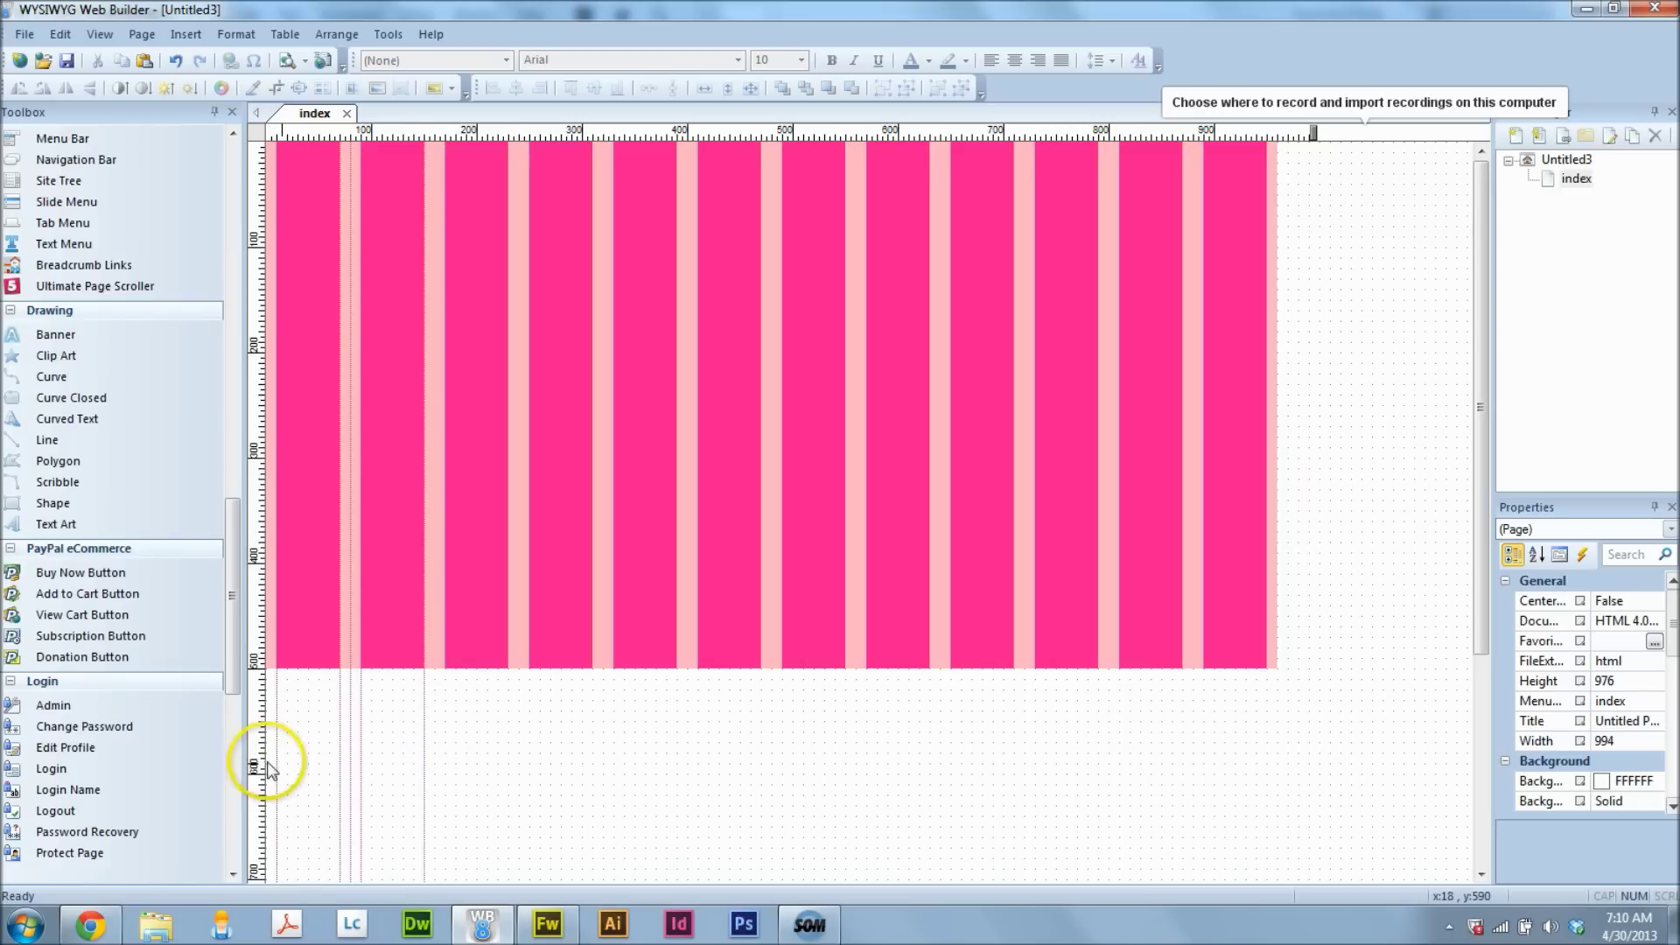
pyautogui.moveTo(259, 761); pyautogui.dragTo(444, 741)
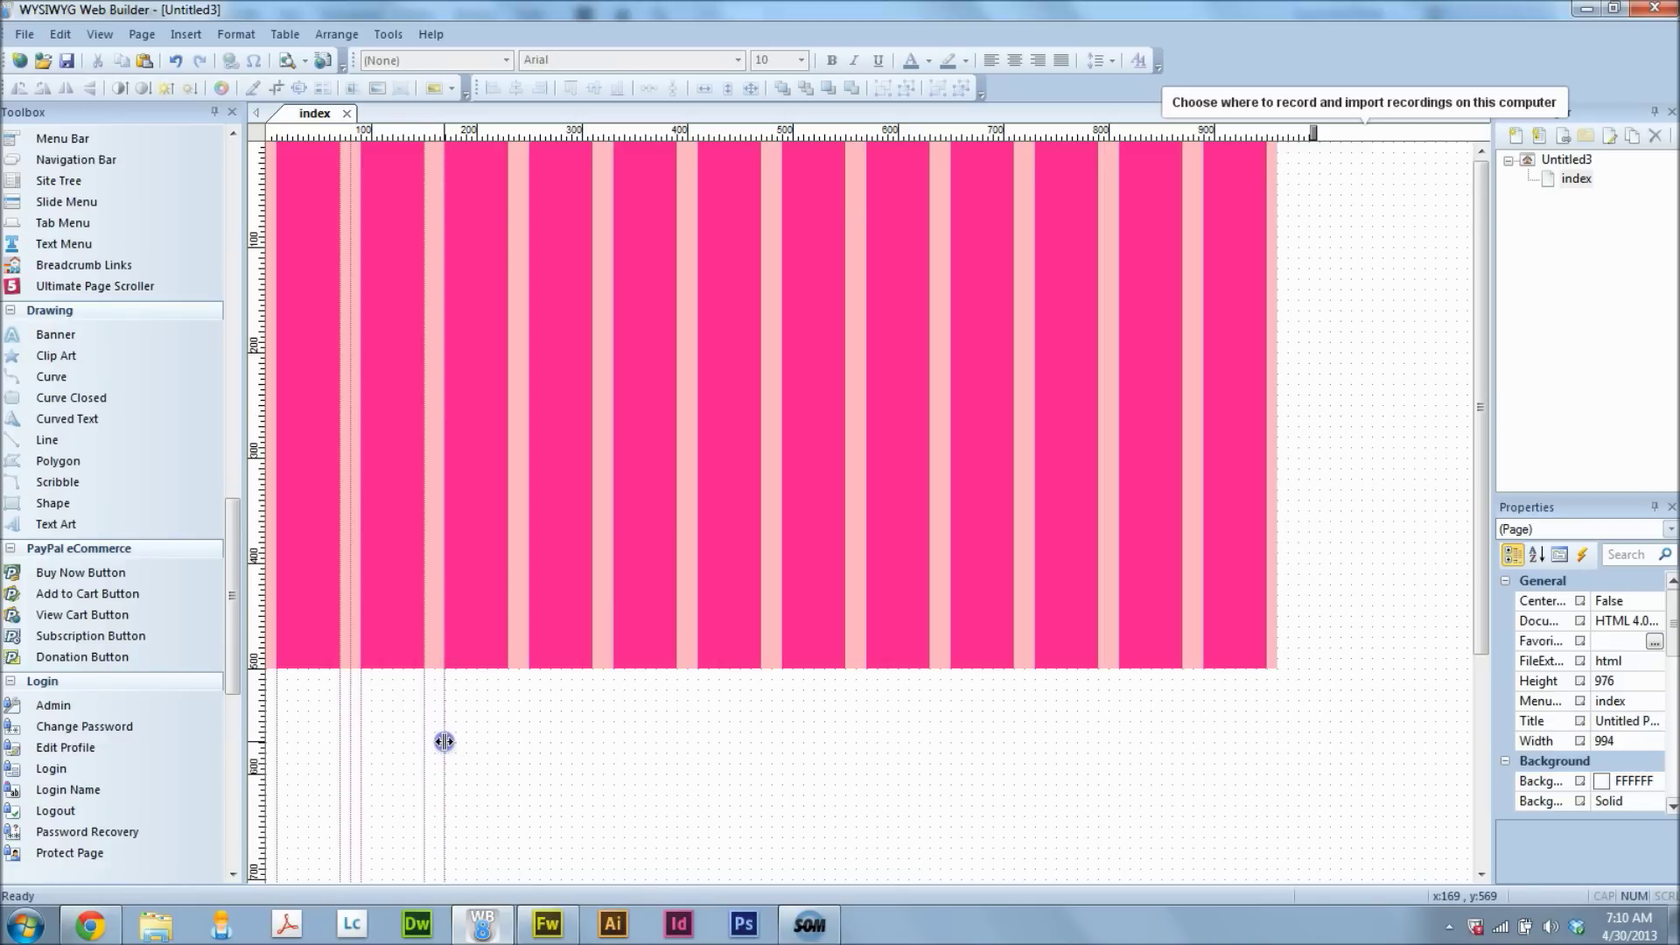
pyautogui.moveTo(444, 742)
pyautogui.mouseDown()
pyautogui.moveTo(253, 739)
pyautogui.moveTo(555, 731)
pyautogui.moveTo(458, 761)
pyautogui.moveTo(254, 744)
pyautogui.mouseUp()
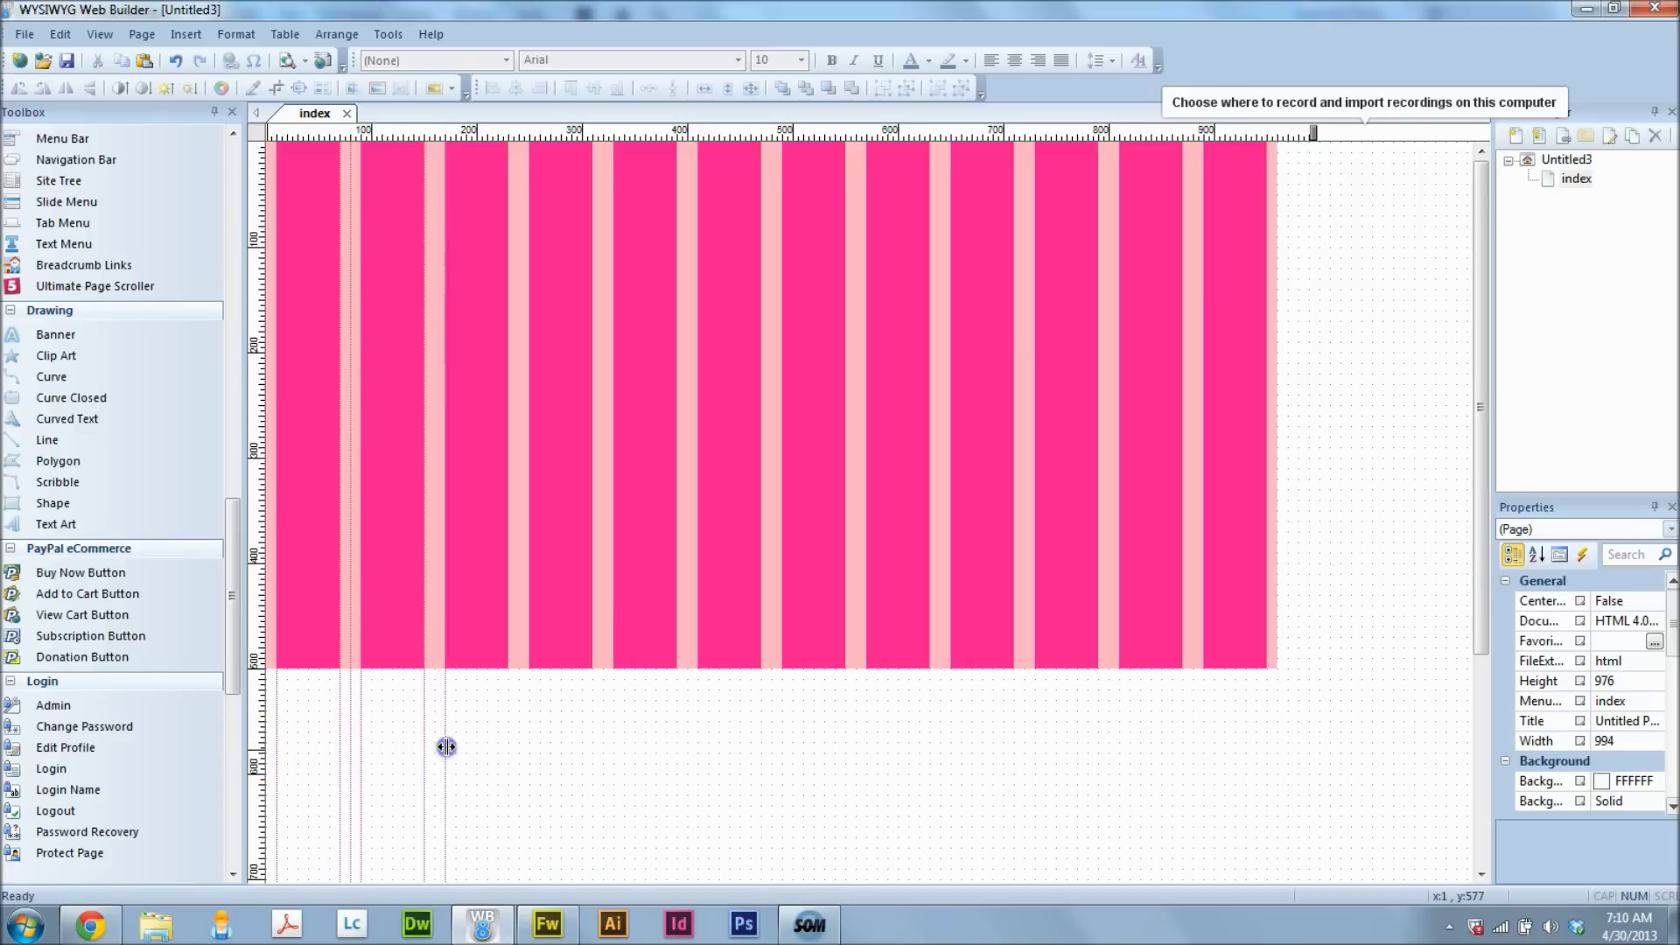
pyautogui.moveTo(446, 747); pyautogui.dragTo(435, 746)
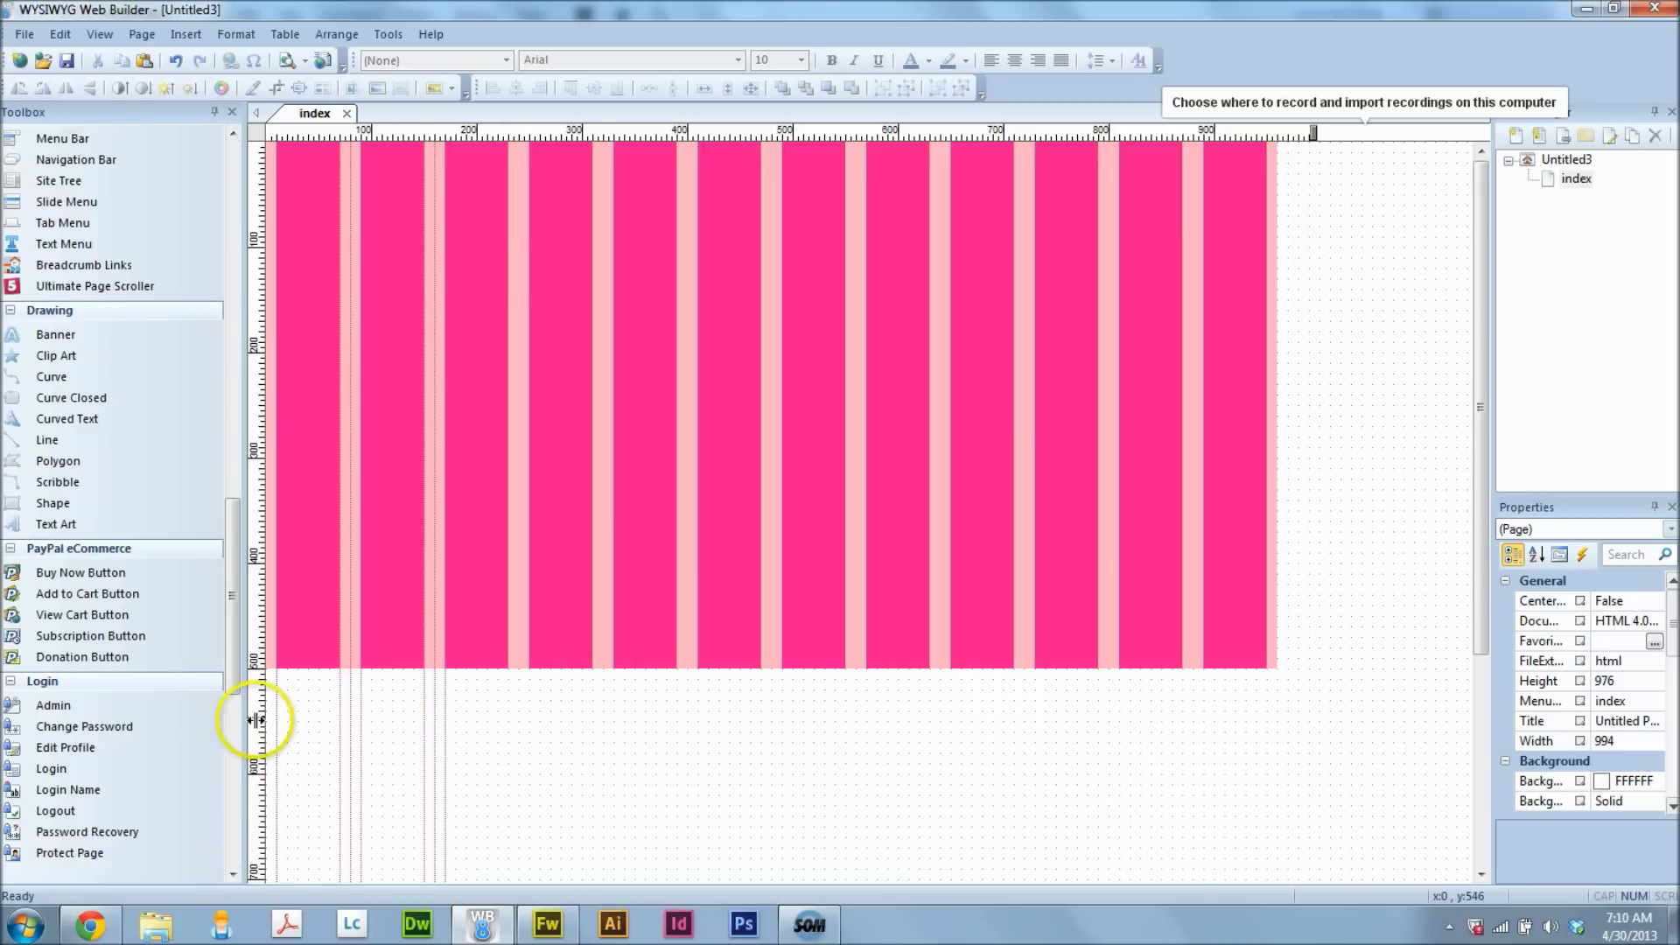
# Add guides along the third column's padding edges, the newest near 310
pyautogui.moveTo(251, 723); pyautogui.dragTo(508, 729)
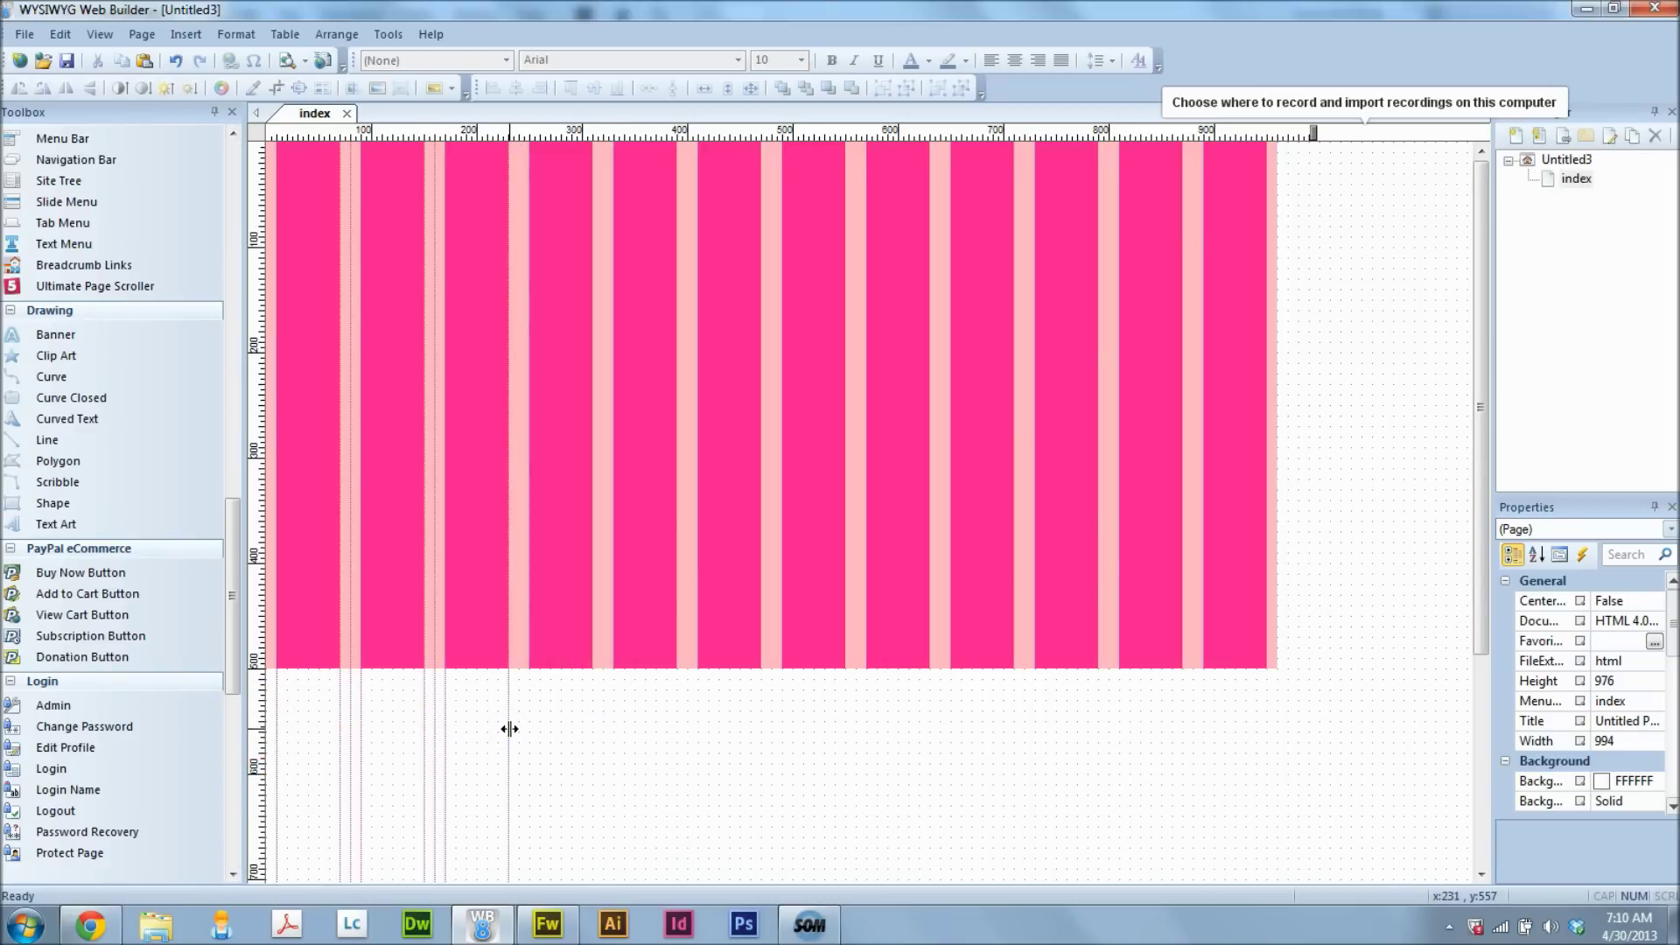
pyautogui.click(510, 729)
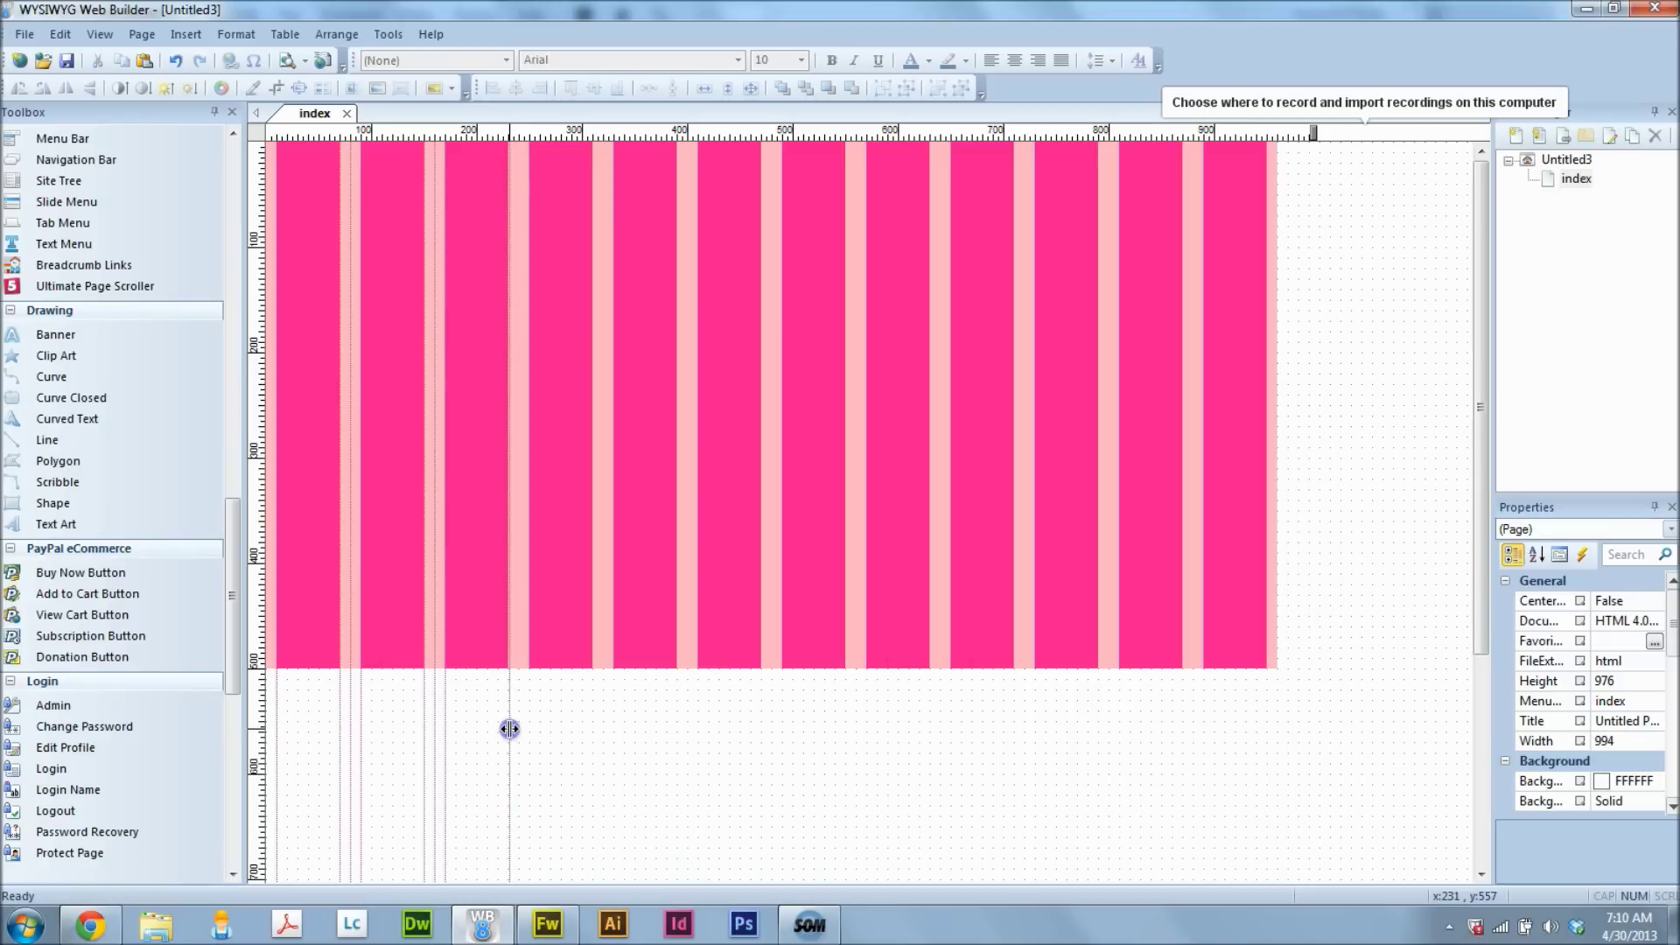
pyautogui.moveTo(509, 729); pyautogui.dragTo(258, 729)
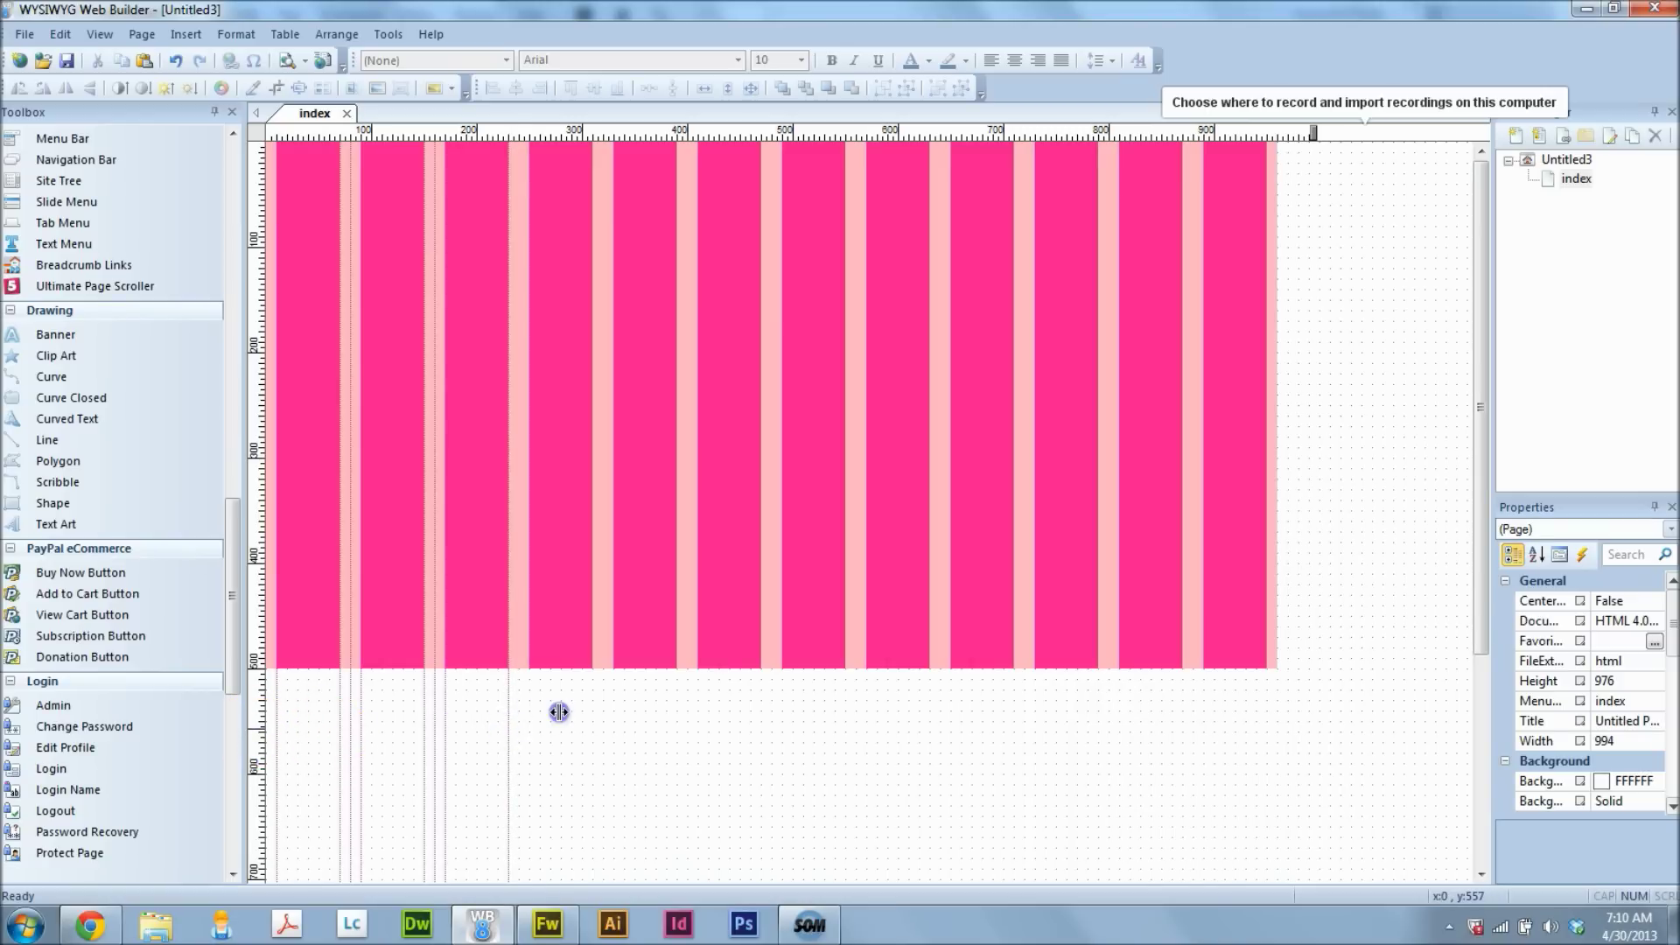
pyautogui.moveTo(559, 711); pyautogui.dragTo(529, 718)
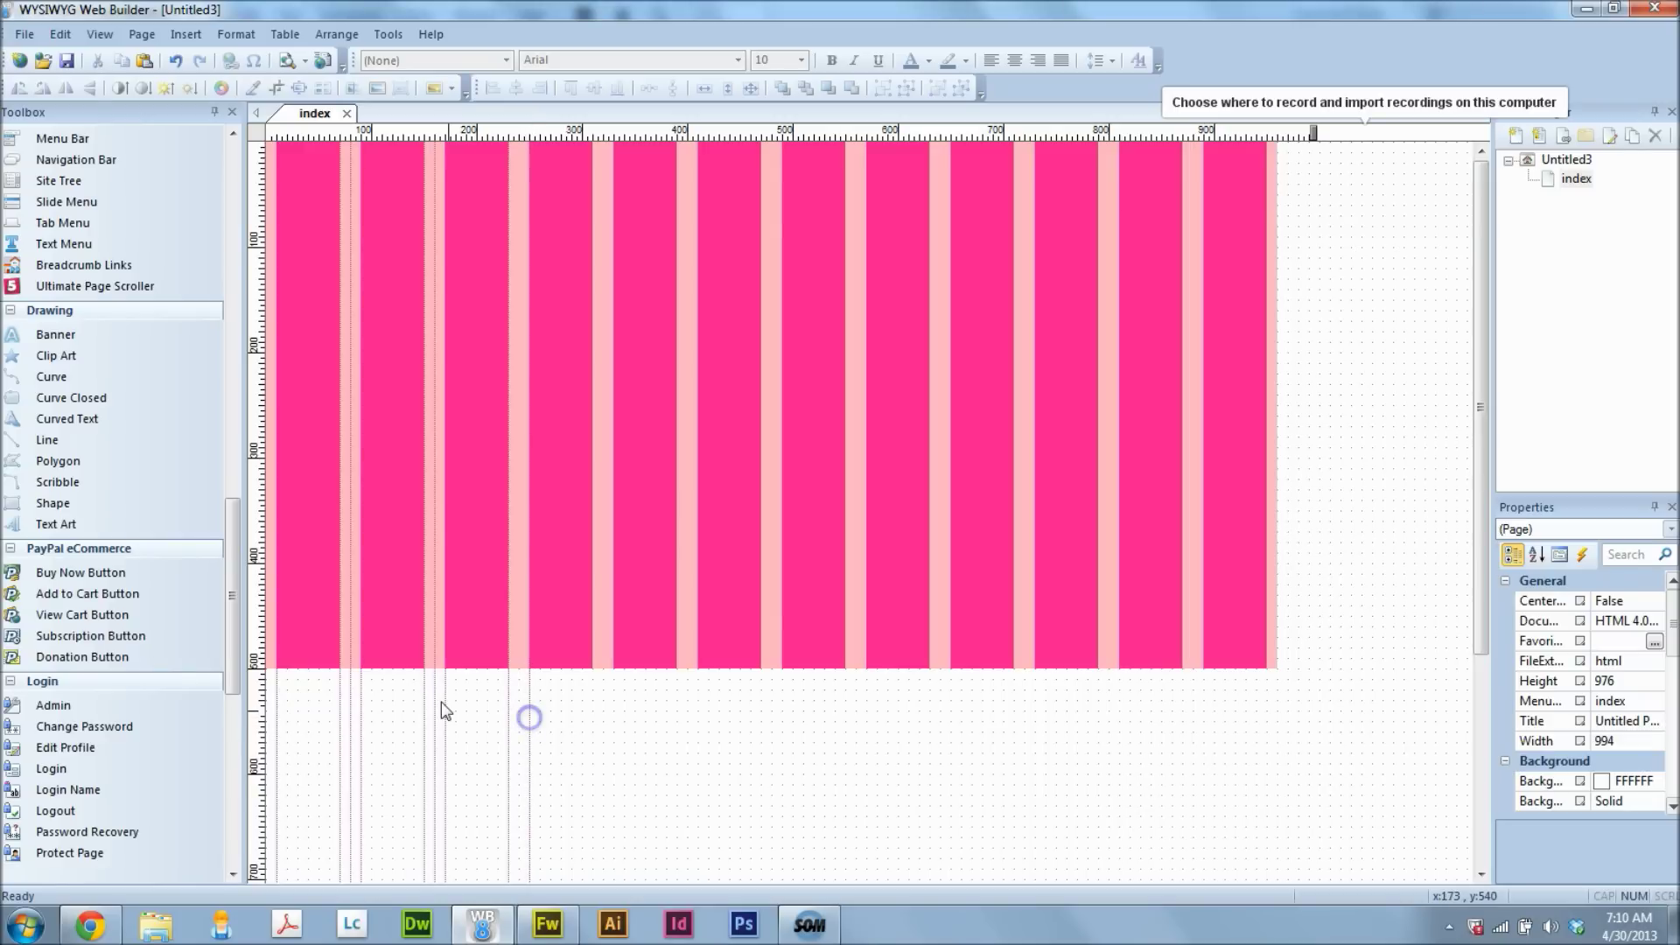
pyautogui.moveTo(246, 694); pyautogui.dragTo(519, 713)
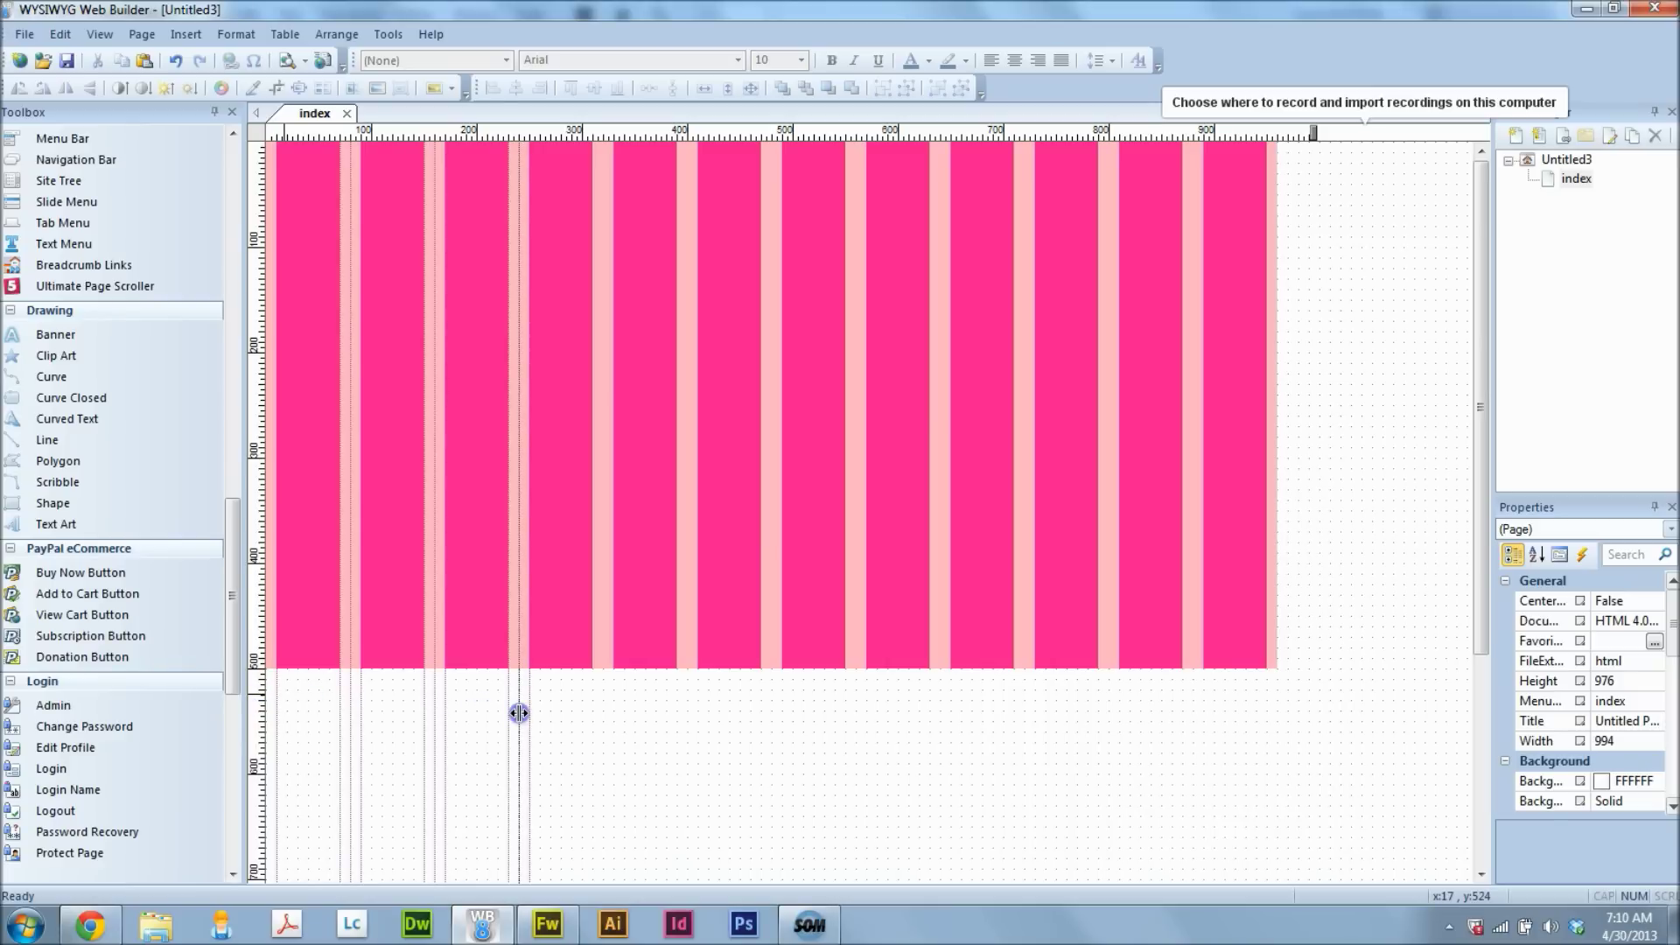
pyautogui.moveTo(519, 713); pyautogui.dragTo(518, 713)
# Drop one more vertical guide at the fourth column's padding edge
pyautogui.moveTo(587, 730)
pyautogui.mouseDown()
pyautogui.moveTo(257, 759)
pyautogui.moveTo(593, 725)
pyautogui.mouseUp()
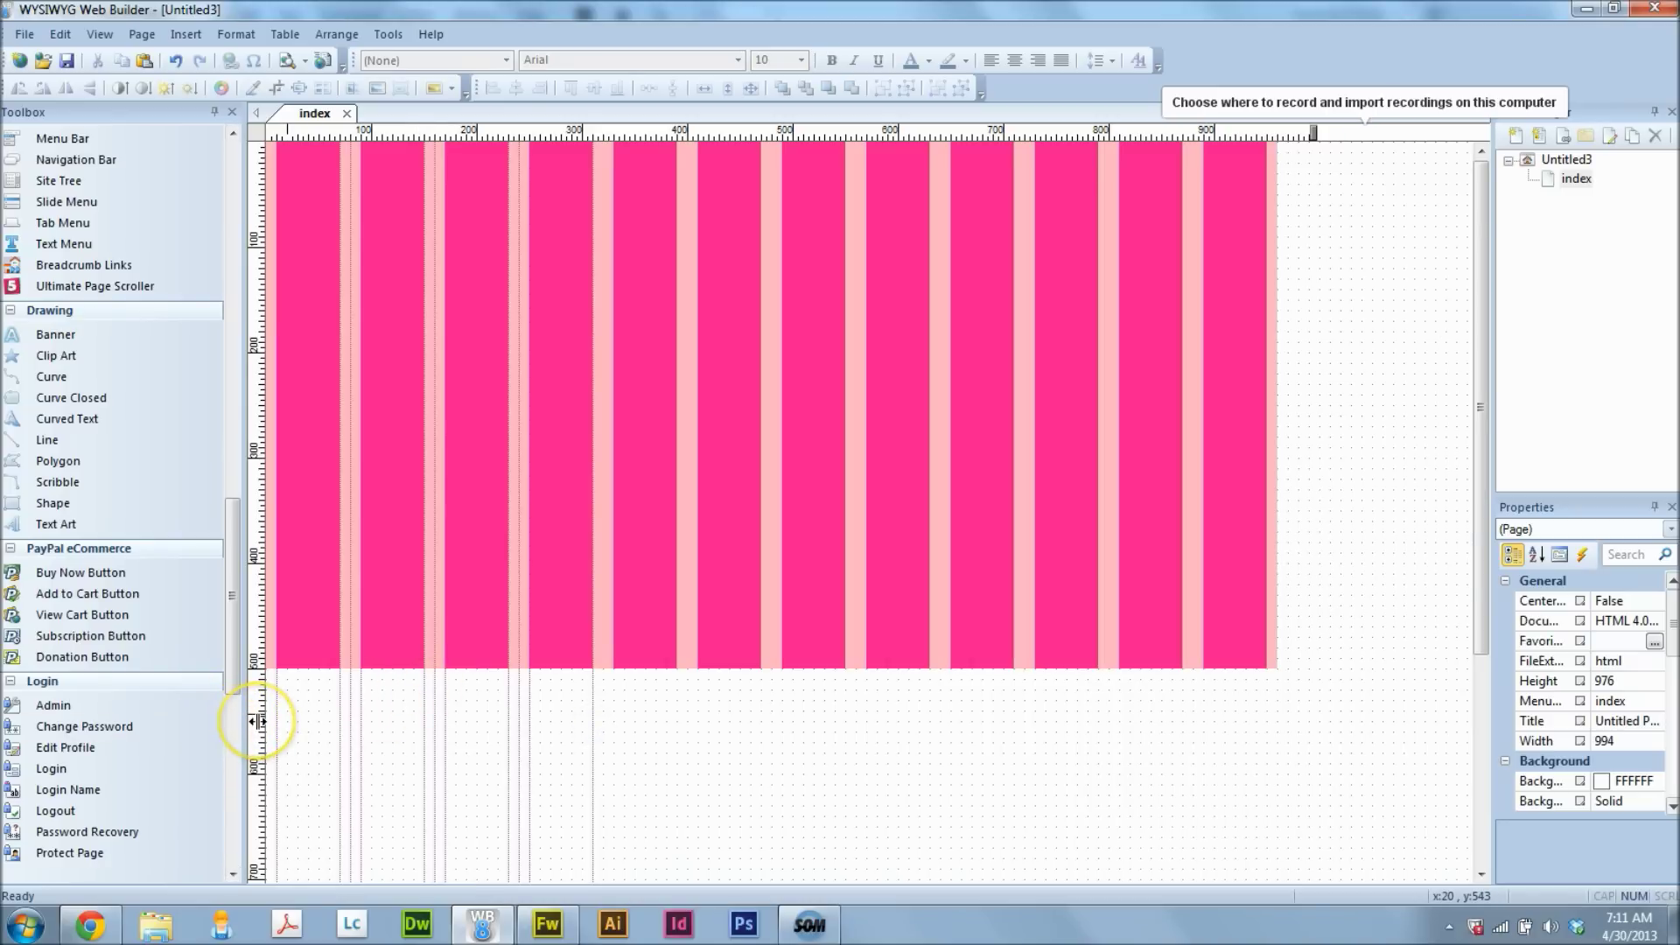